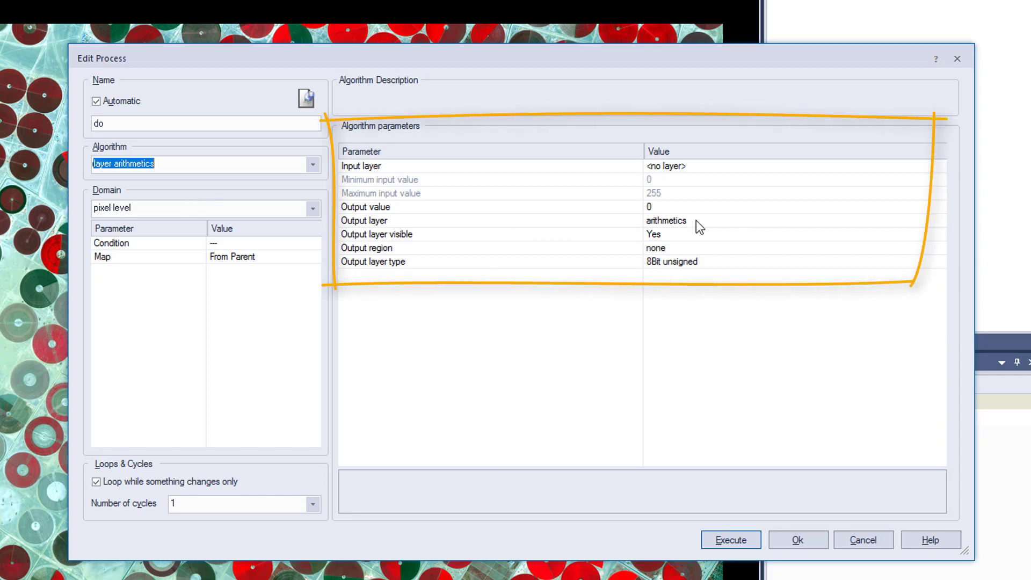
Name the layer arithmetics output layer NDVI, set its type to 32Bit float, and execute the process
click(695, 207)
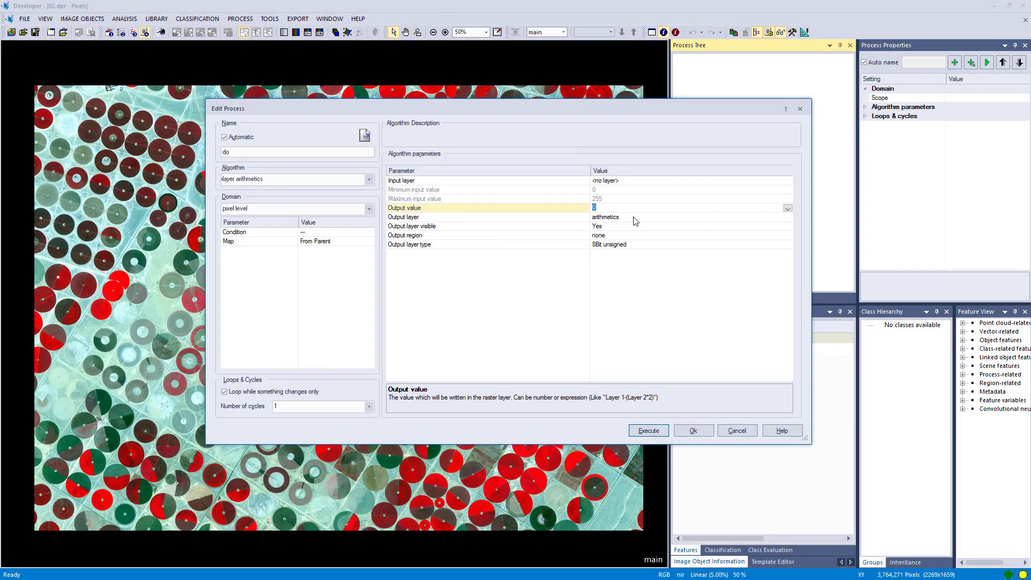
click(635, 218)
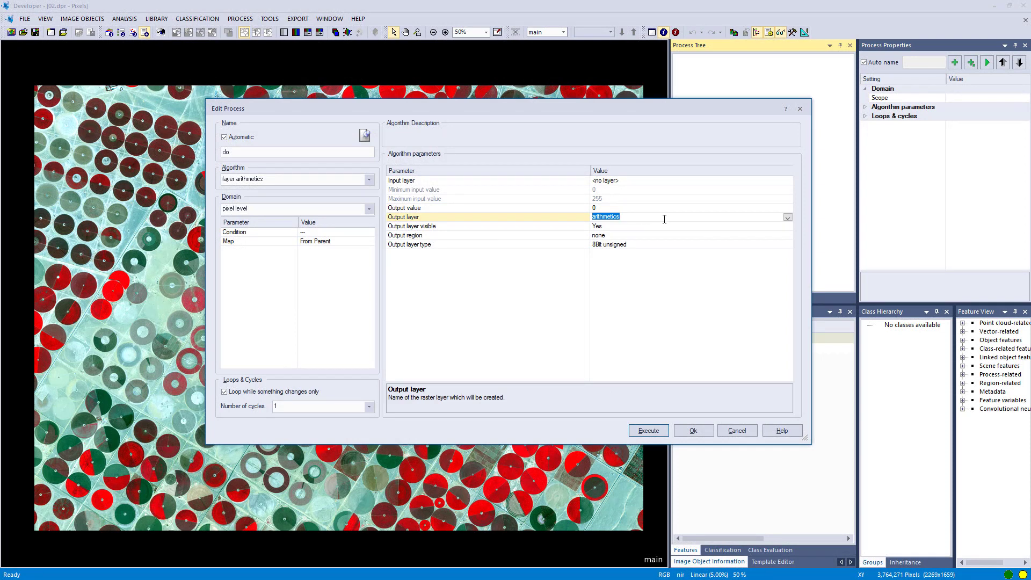
text(NDVI)
click(788, 245)
click(655, 294)
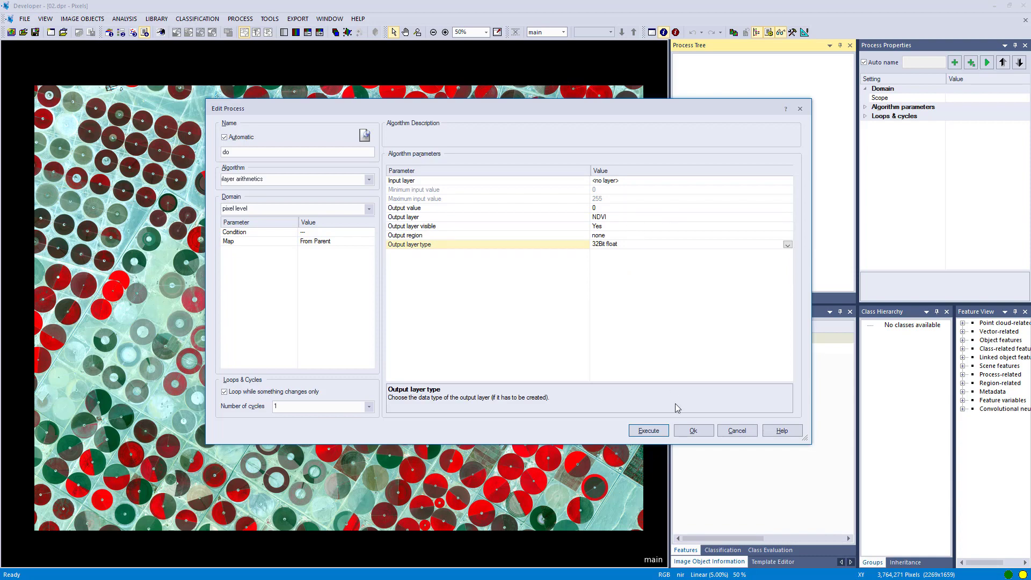
click(650, 431)
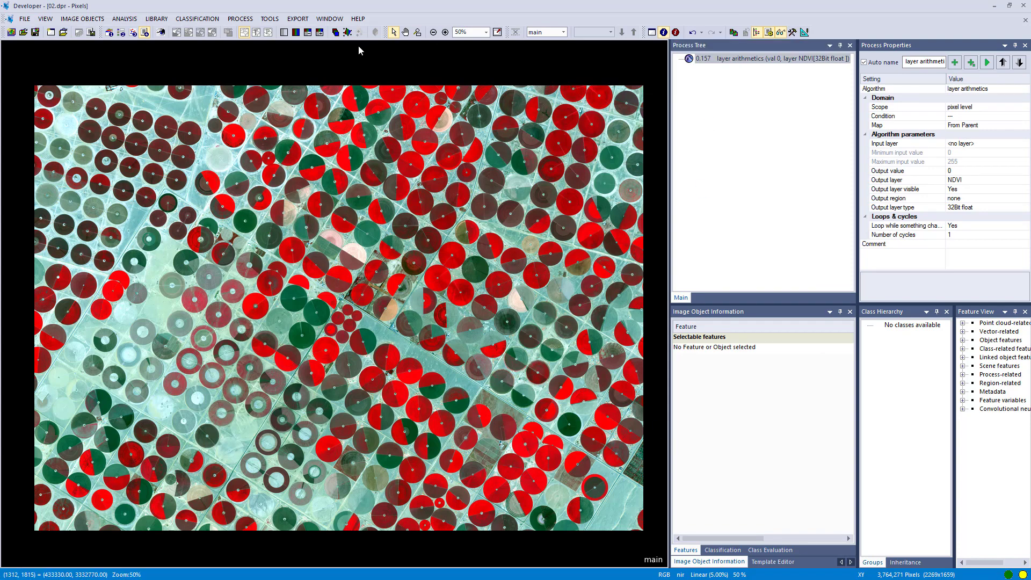
Check the image layer mixing list for the NDVI layer and split the image view vertically
click(335, 33)
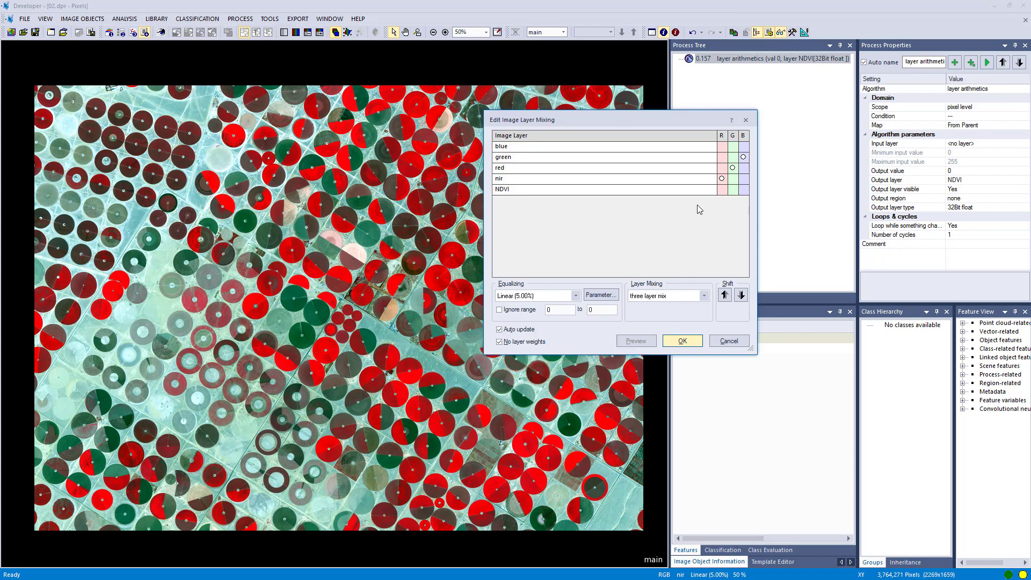
click(678, 342)
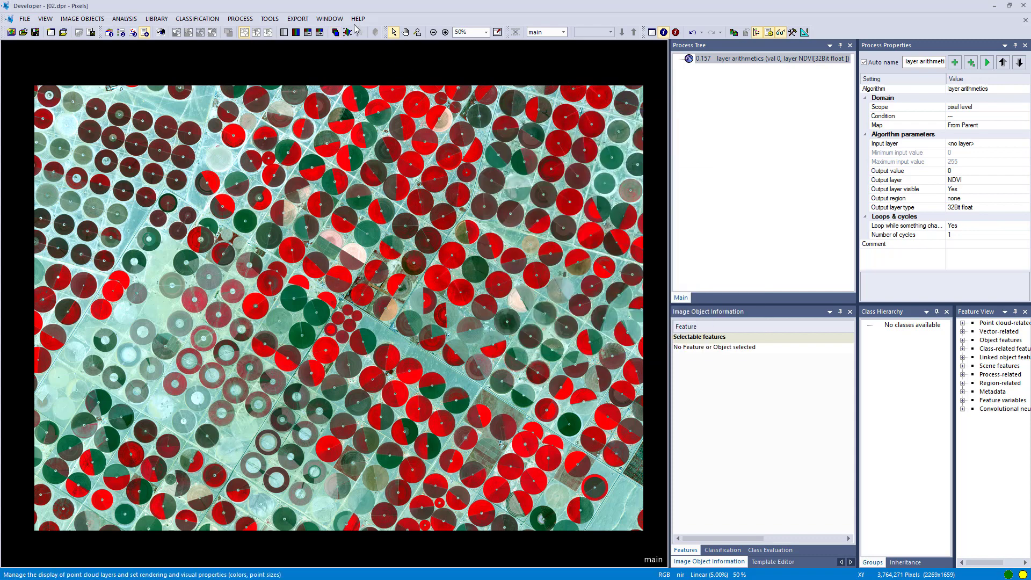
click(330, 19)
click(349, 55)
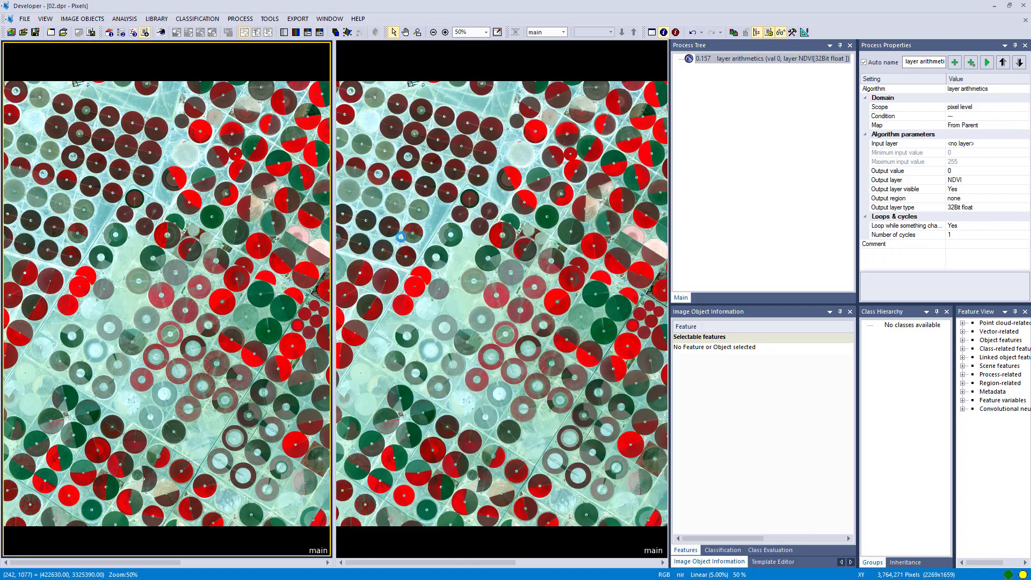
Display only the NDVI layer in the second view using the false color (rainbow) layer mixing
click(441, 246)
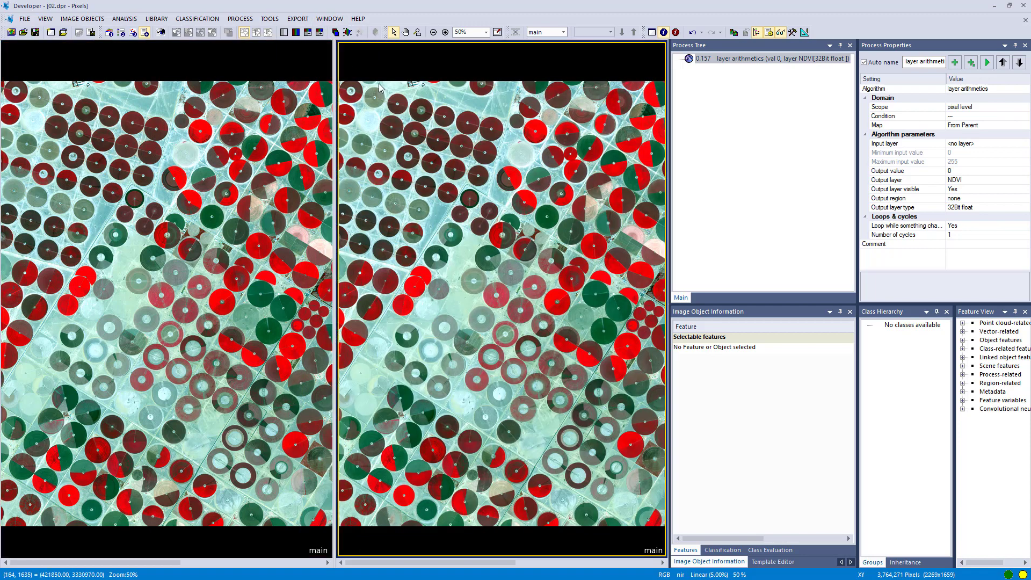
click(335, 32)
click(701, 296)
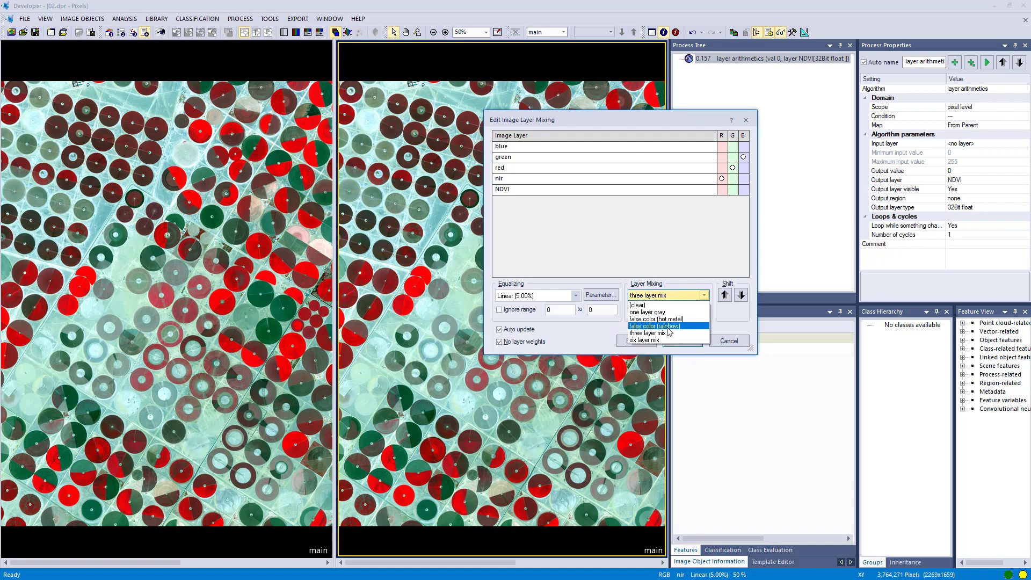
click(666, 326)
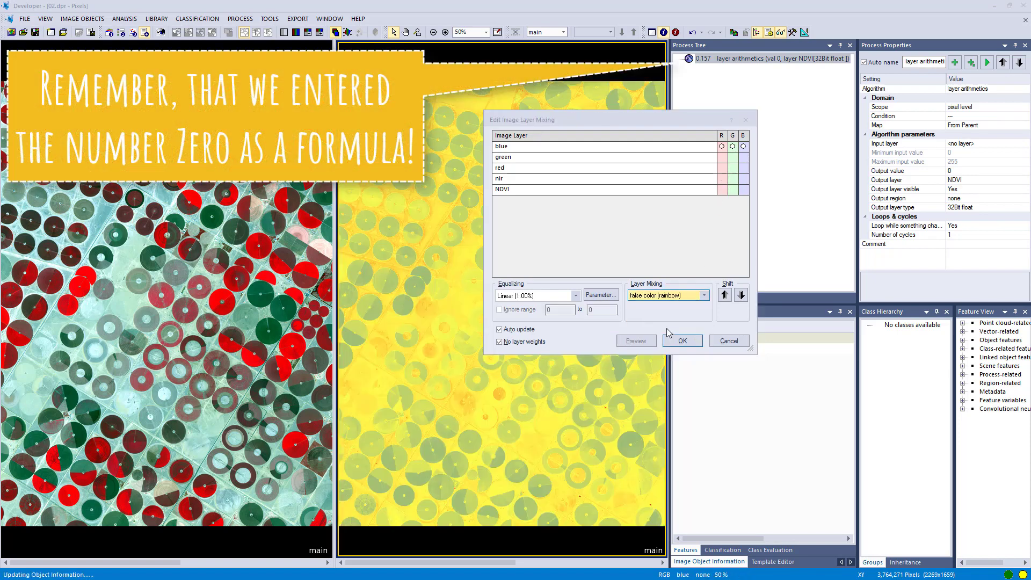
click(725, 295)
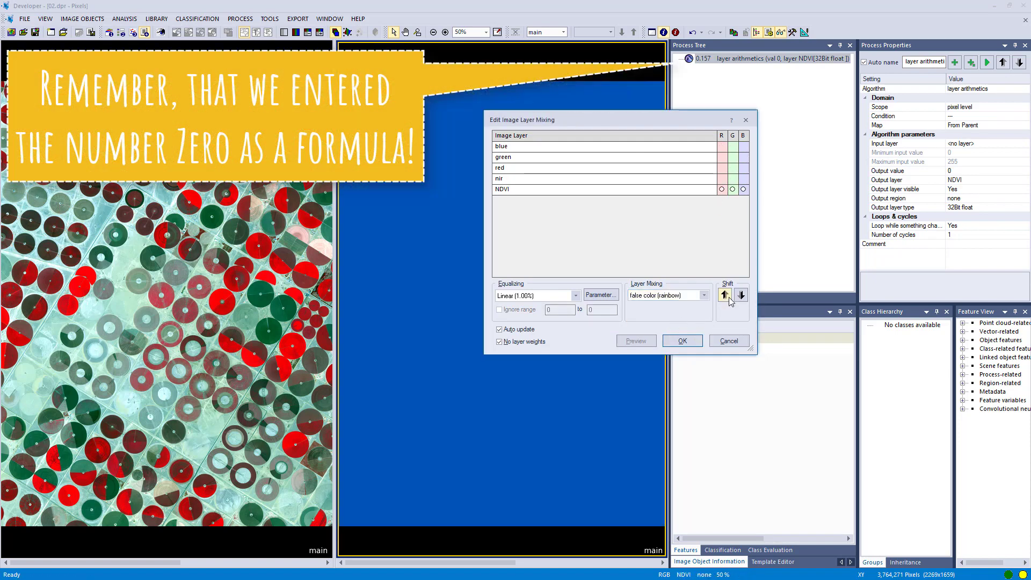
click(683, 342)
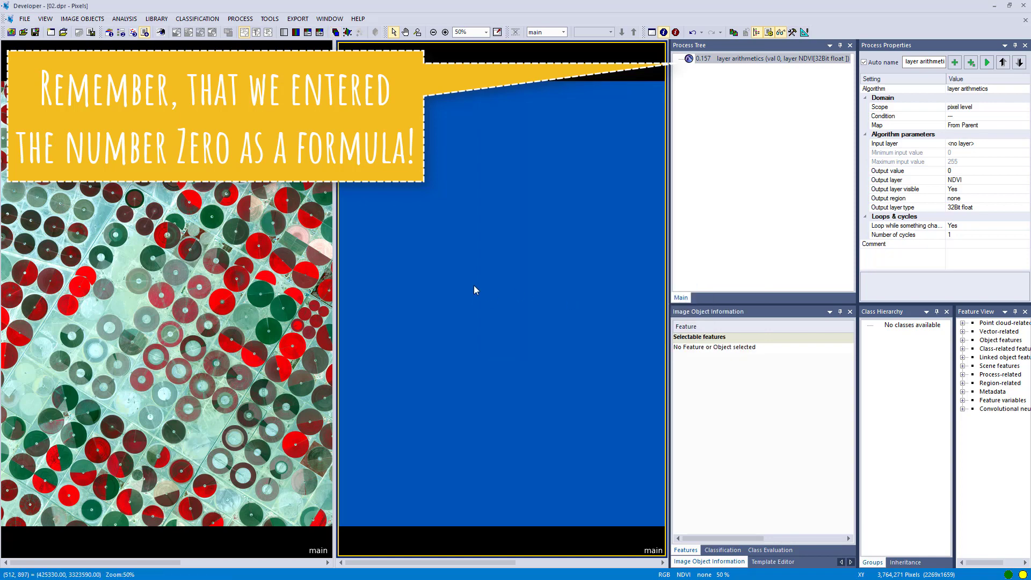
Set the layer arithmetics output value to 100, execute the process and inspect the pixel value in the NDVI view
double_click(719, 60)
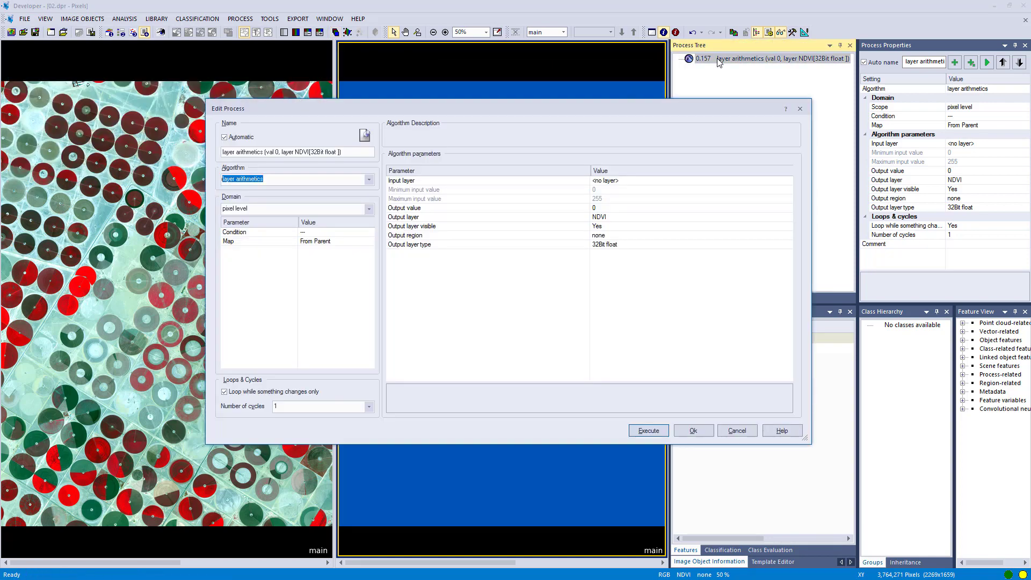
click(626, 209)
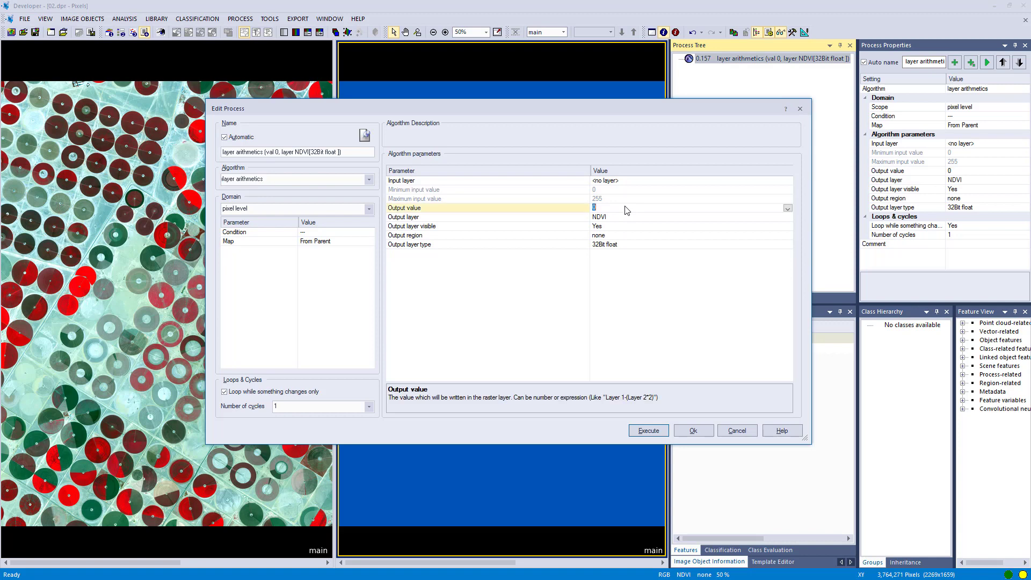
text(100)
click(649, 430)
mouse_move(524, 289)
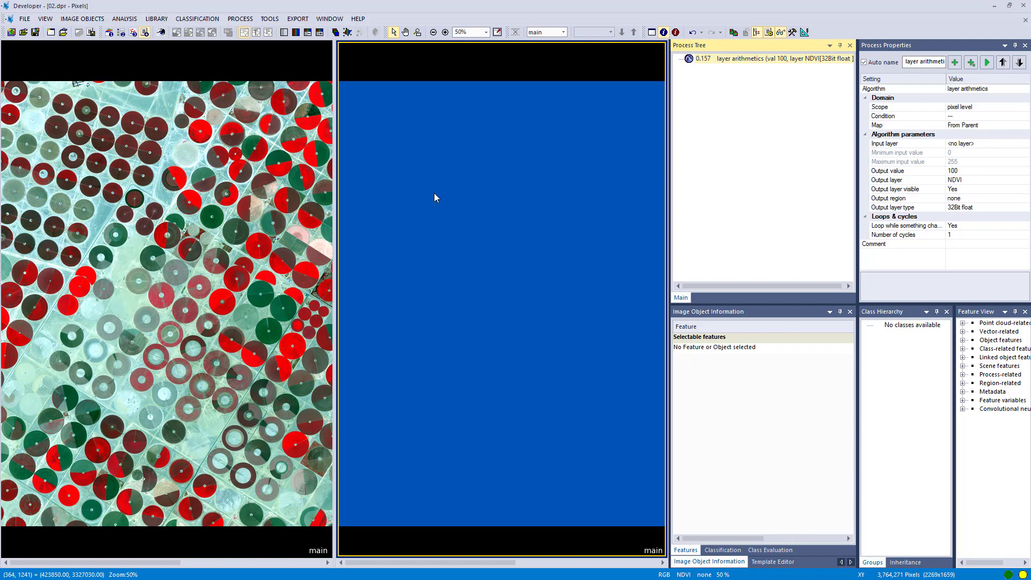
Set the layer arithmetics output value to the expression "red" and execute the process
double_click(706, 63)
click(645, 208)
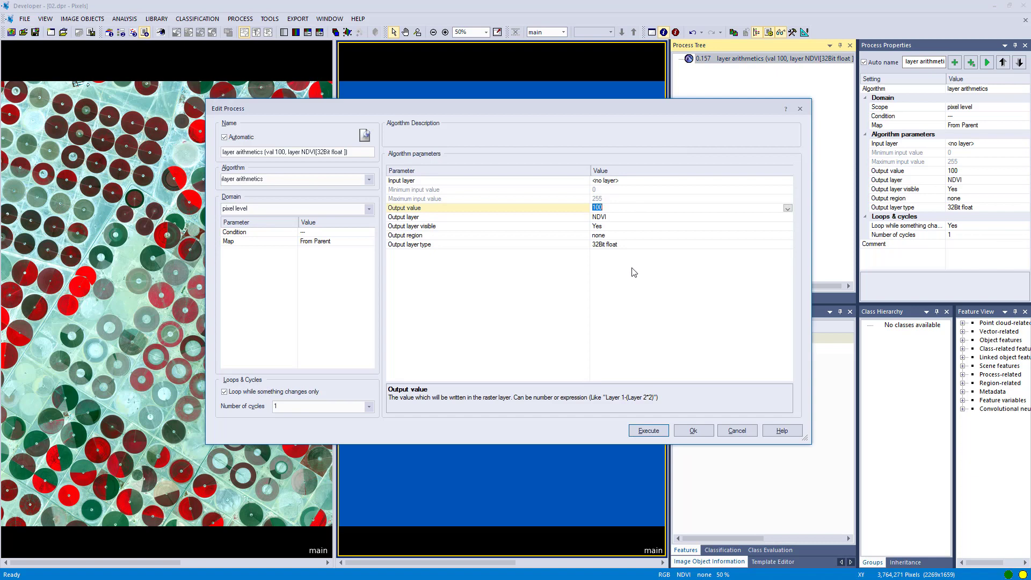
text("red)
key(Return)
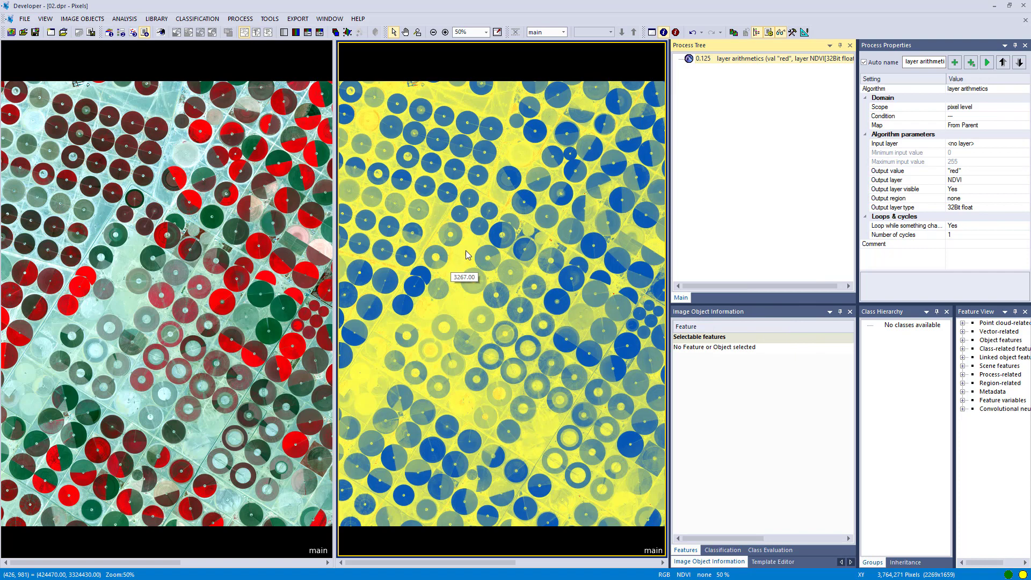
Extend the output value expression to "red + green", execute the process and inspect the resulting pixel values
double_click(694, 60)
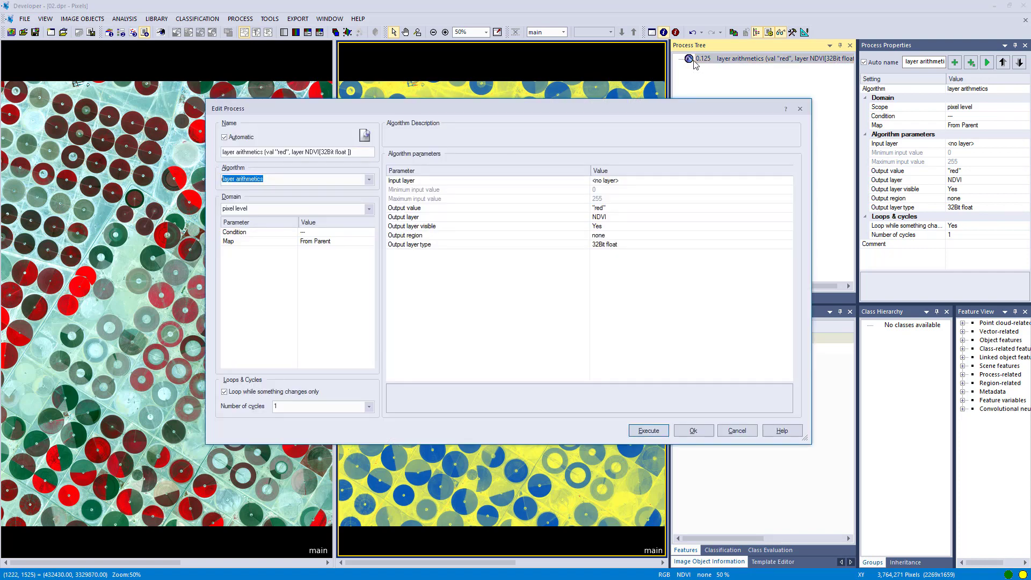
click(605, 209)
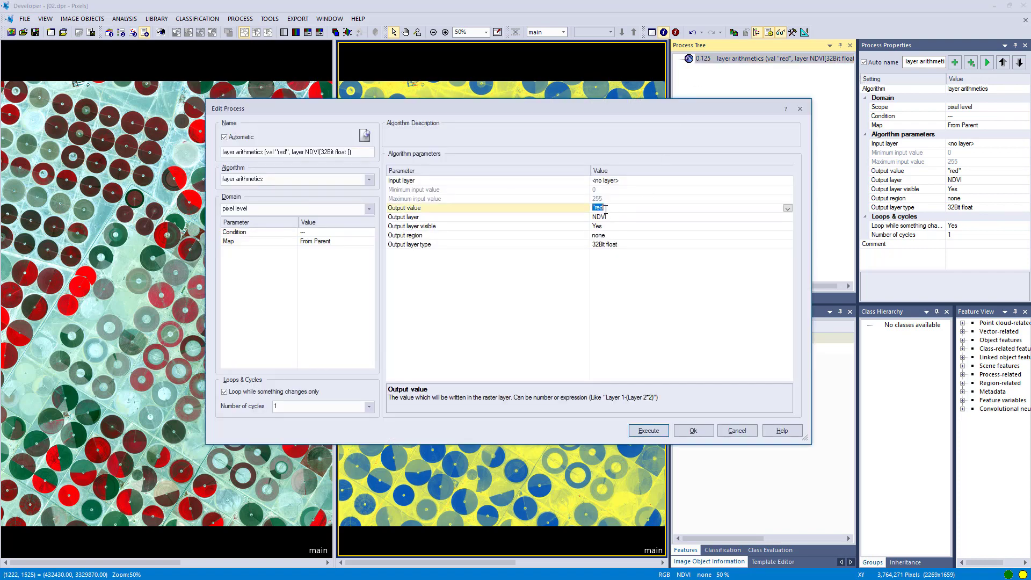
click(605, 209)
text(+ green)
click(649, 434)
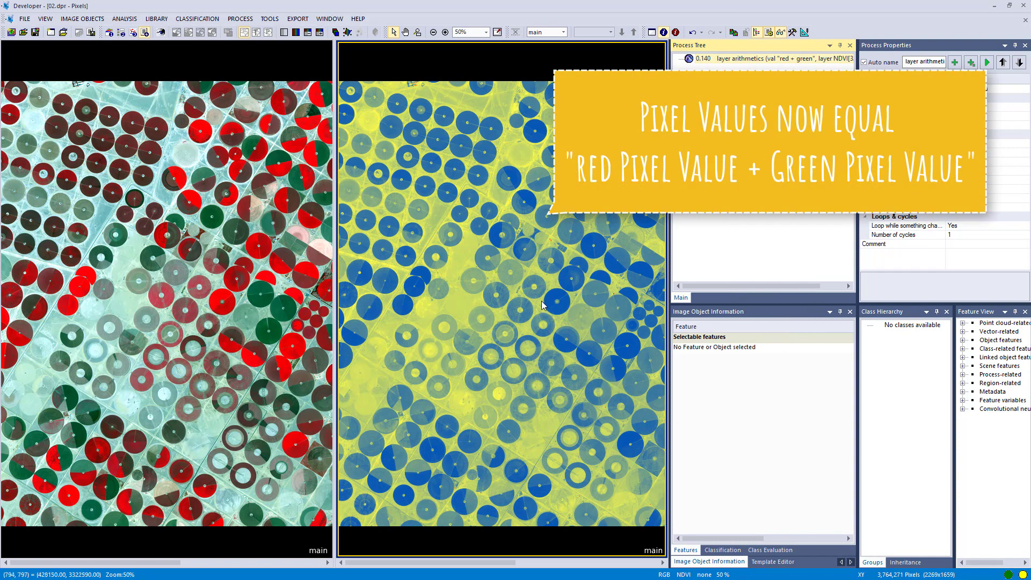
mouse_move(540, 302)
Set the output value to the formula "(nir - red) / (nir + red)", execute the process and inspect the NDVI pixel values
double_click(693, 62)
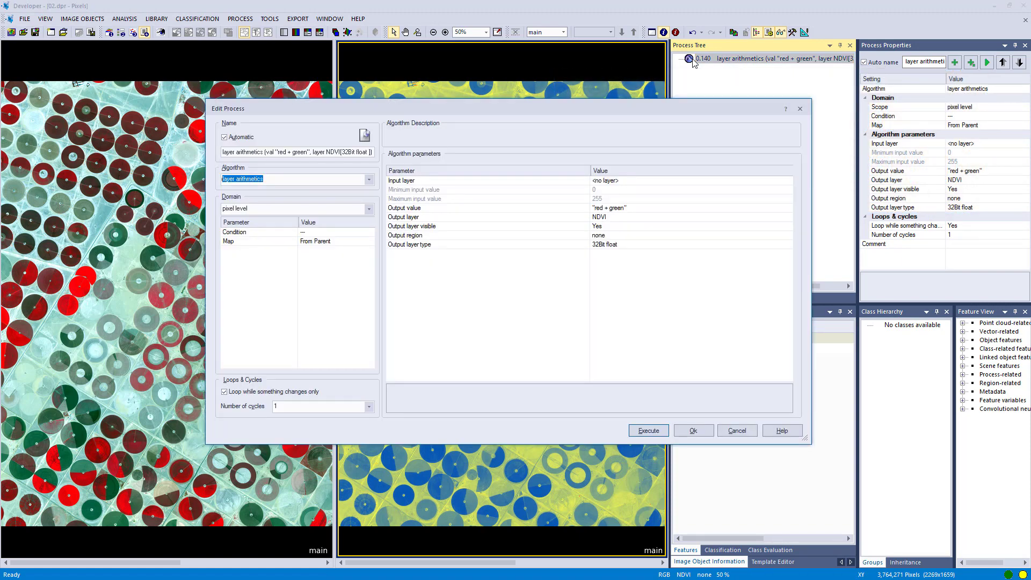
click(628, 209)
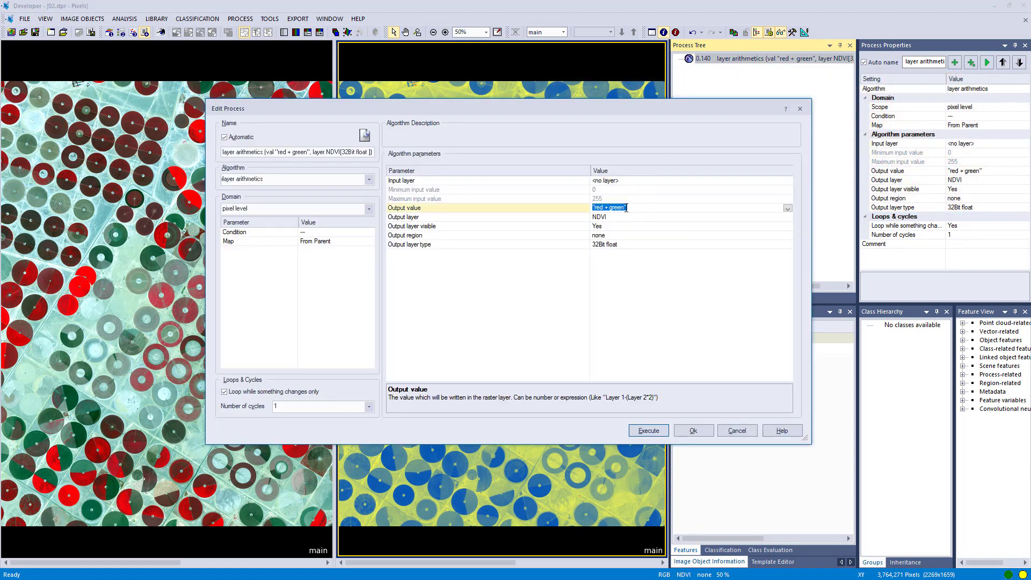
drag(626, 209, 596, 209)
text(()
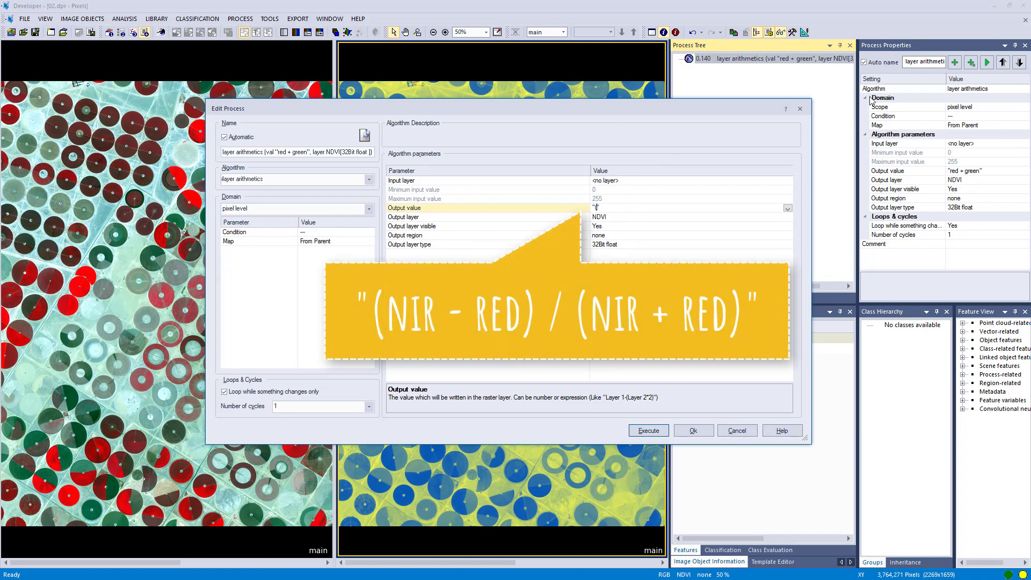
text(nir + red) /)
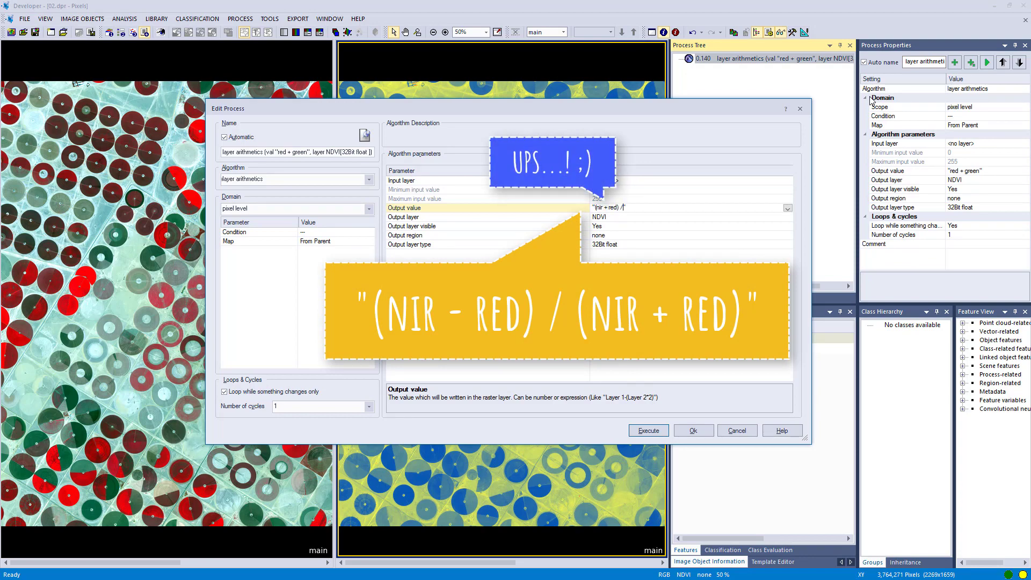
text( (ni)
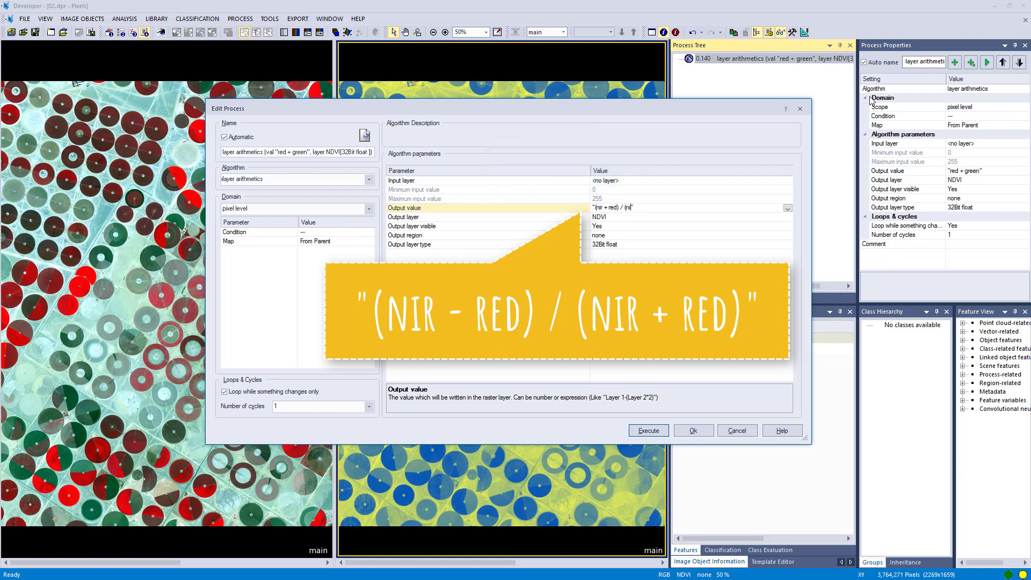
text(r)
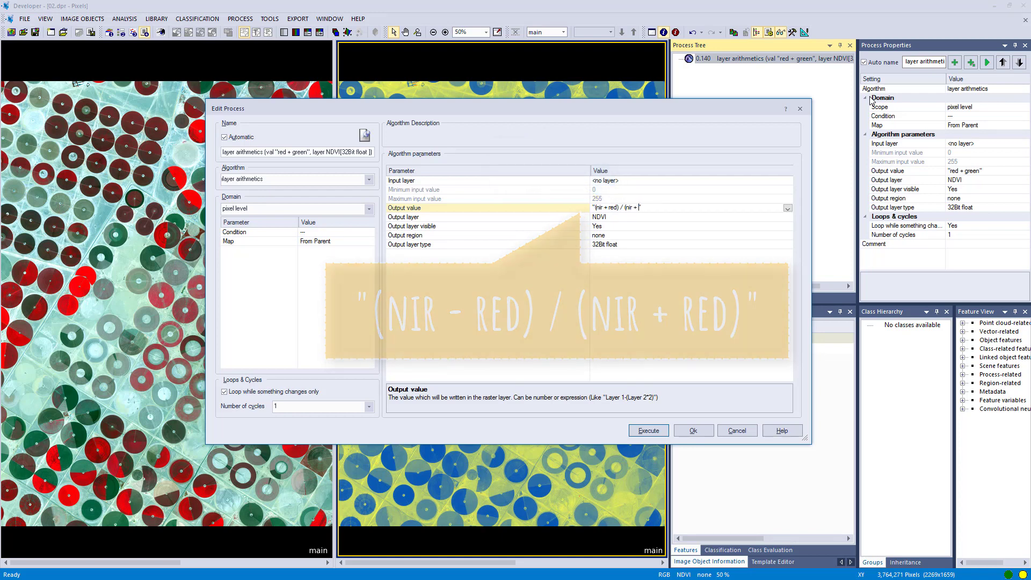
text( + red)
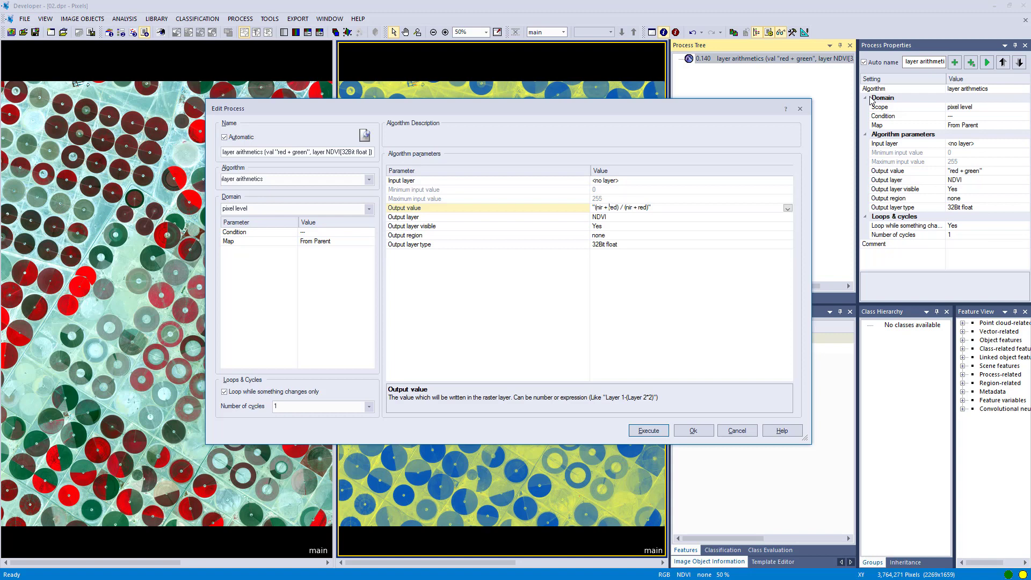
key(BackSpace)
text(-)
click(652, 436)
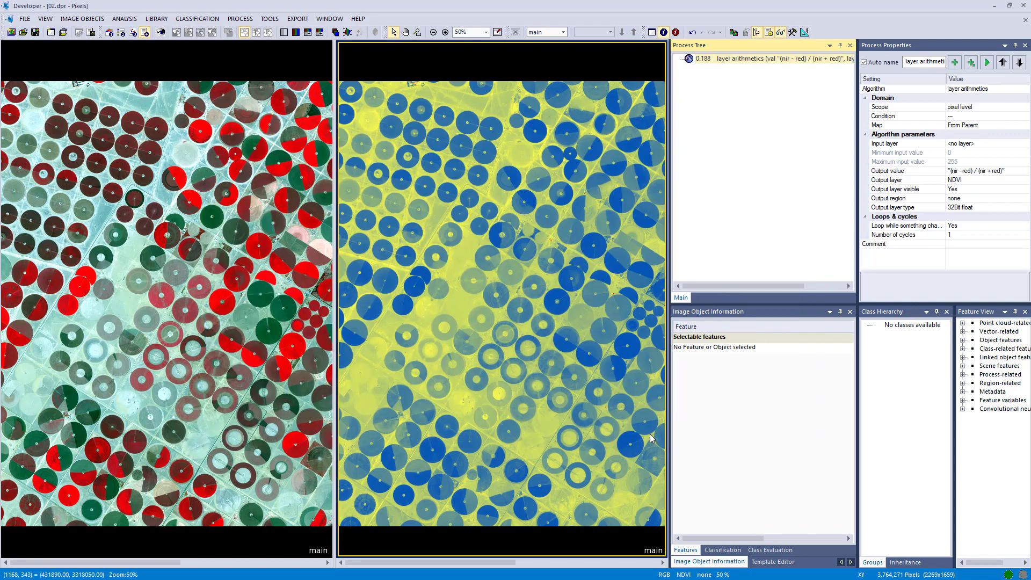
mouse_move(581, 358)
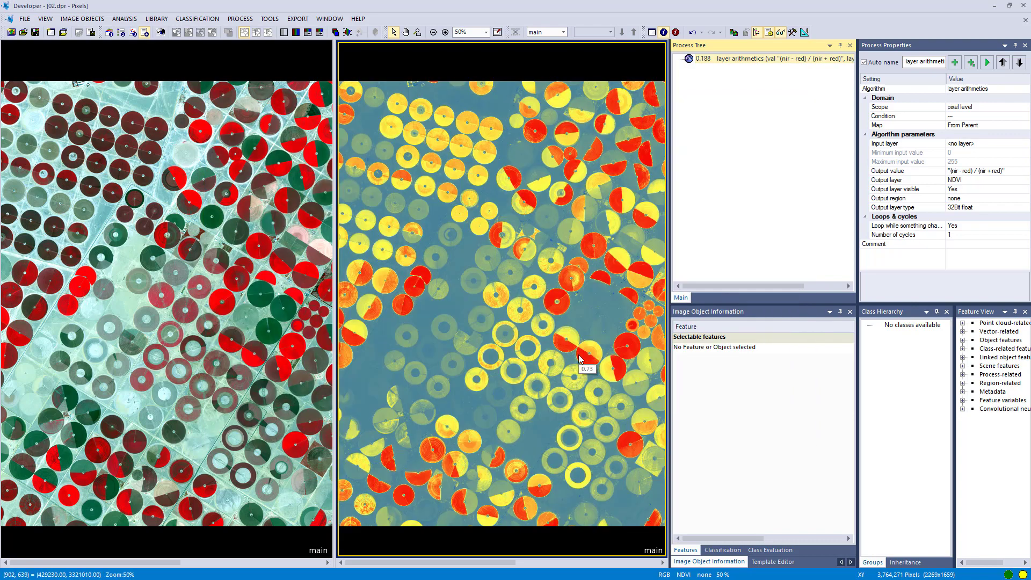
mouse_move(580, 326)
Switch the split windows to Swipe View and move the divider back and forth to compare the NDVI layer with the original image
click(340, 24)
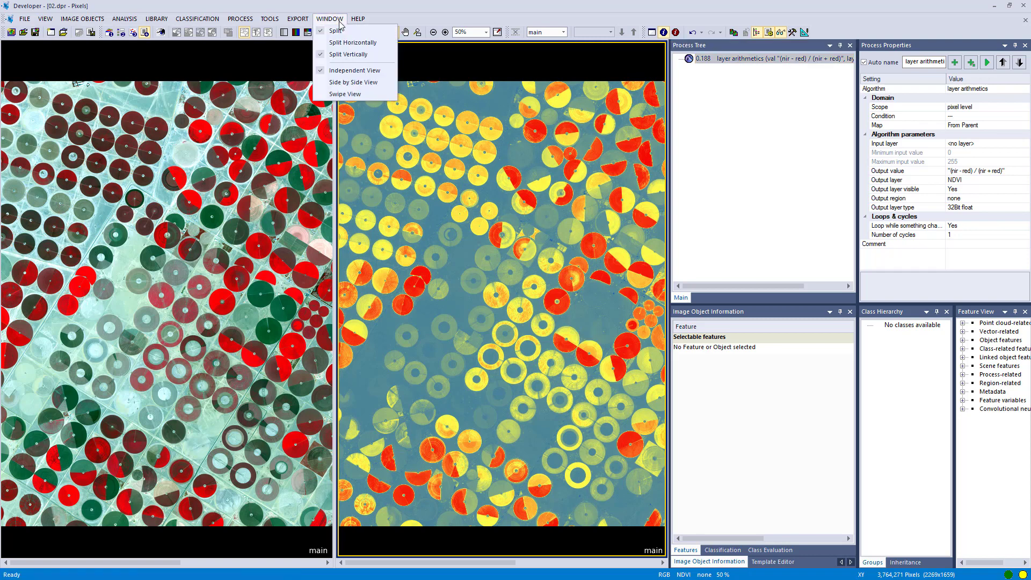
click(345, 95)
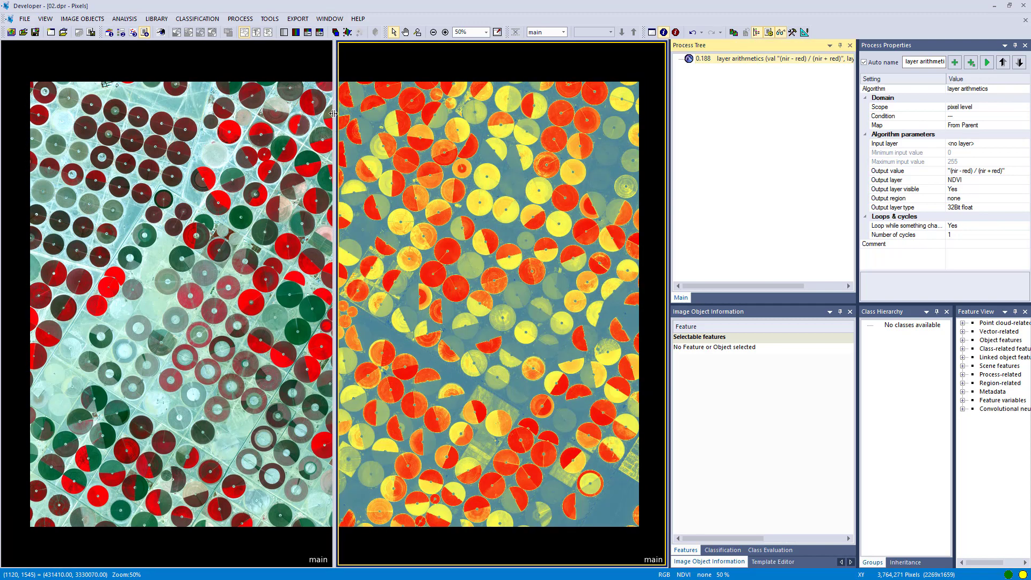
drag(334, 113, 216, 301)
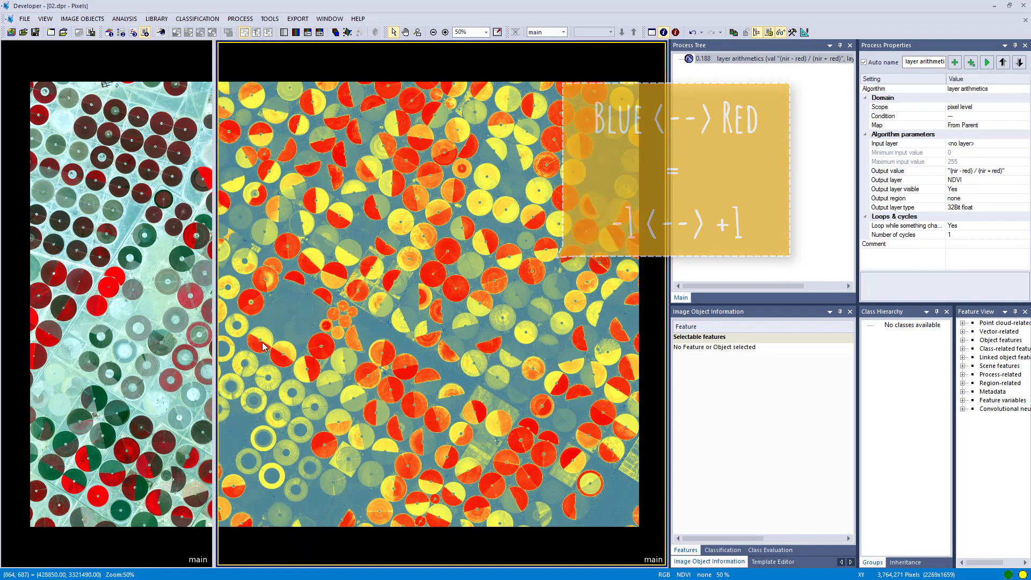
mouse_move(262, 342)
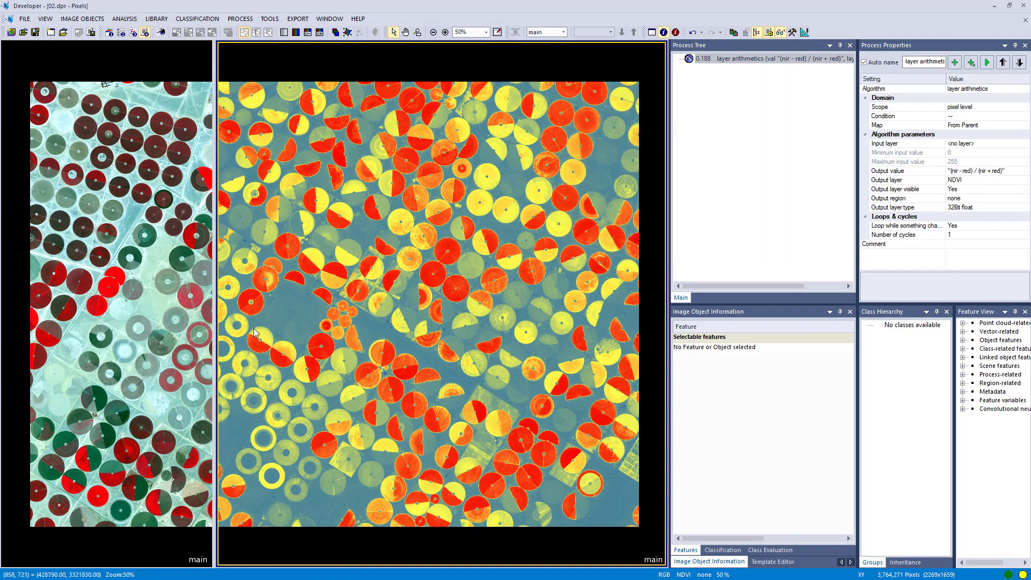
drag(213, 303, 306, 305)
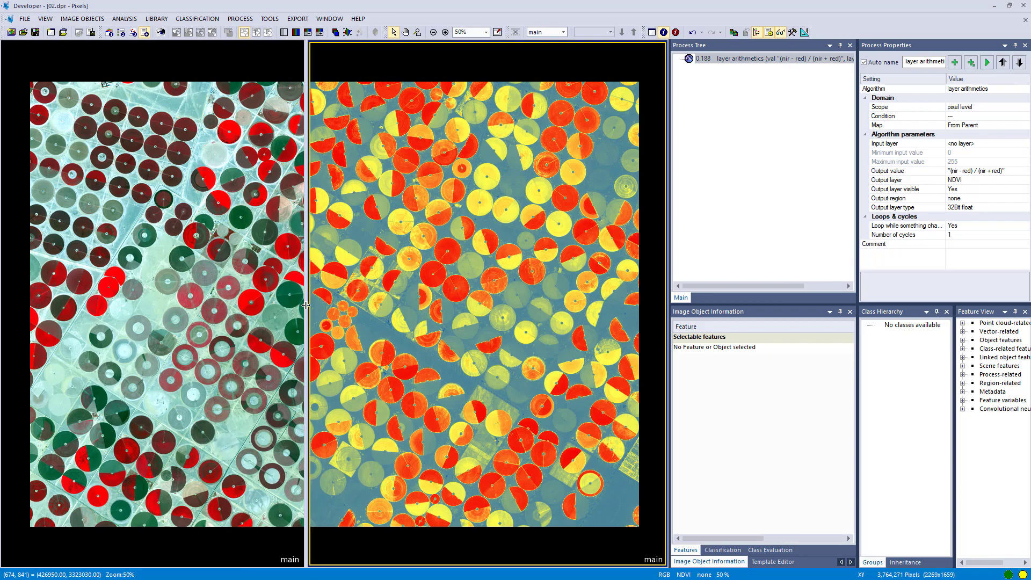
Append a new process to the process tree using the layer arithmetics algorithm with NDVI as the input layer
click(699, 94)
right_click(698, 82)
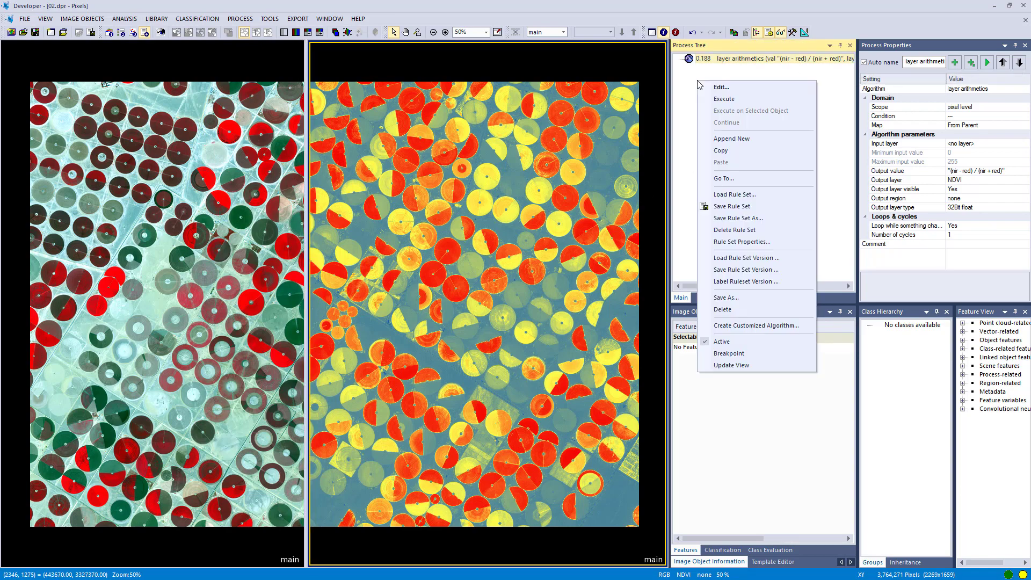
click(724, 140)
text(layer normalization)
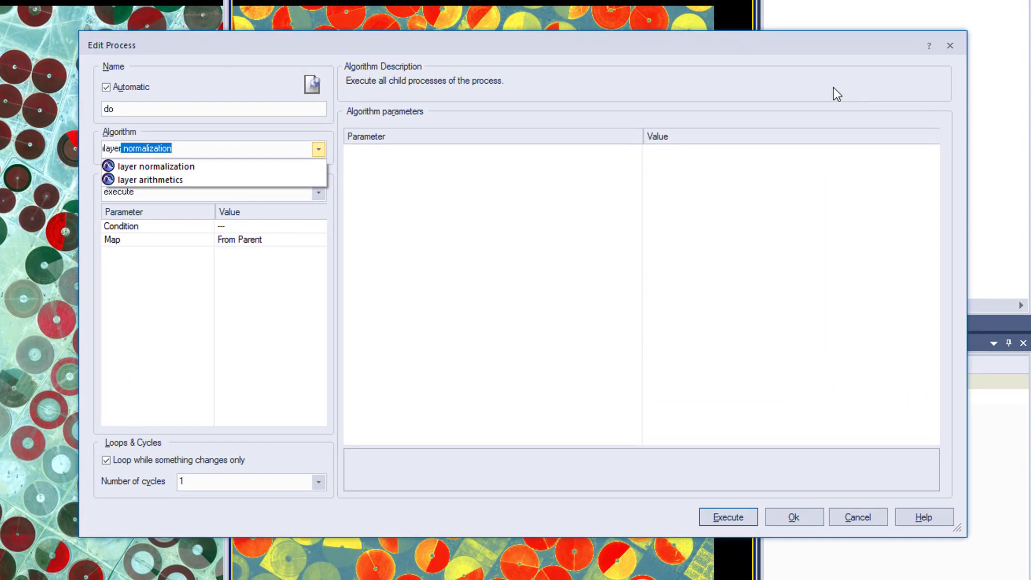
click(149, 180)
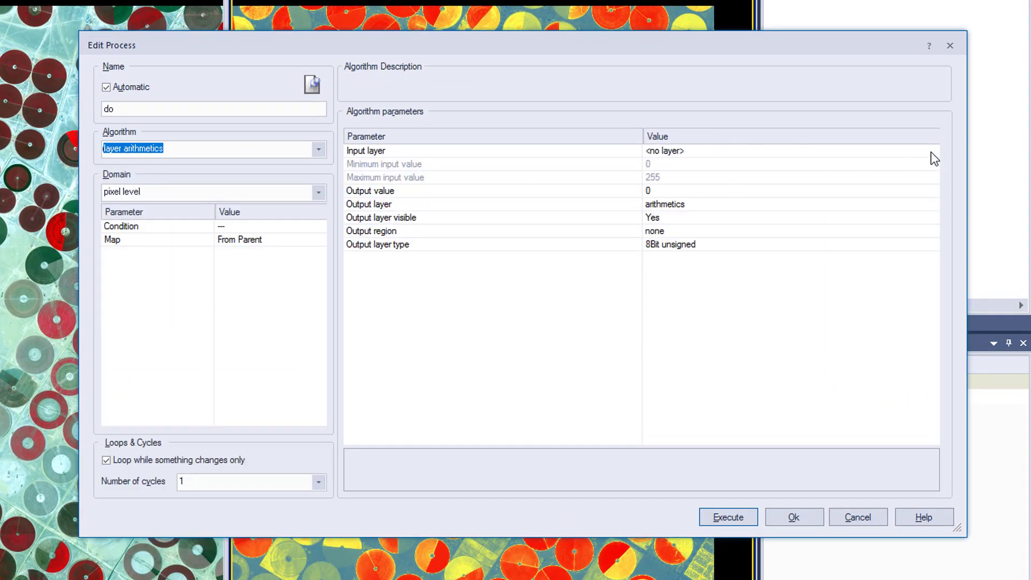
click(931, 152)
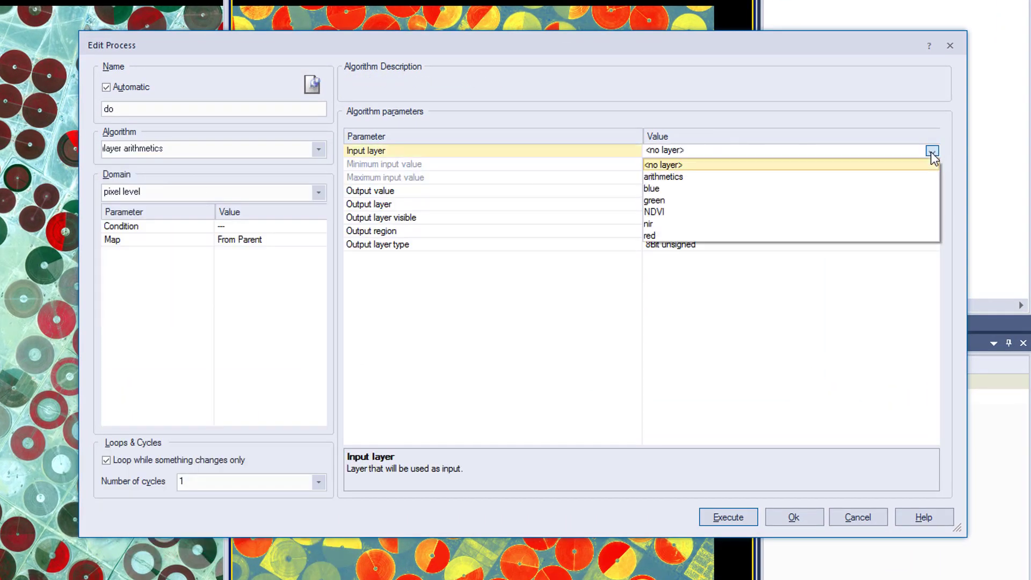
click(773, 214)
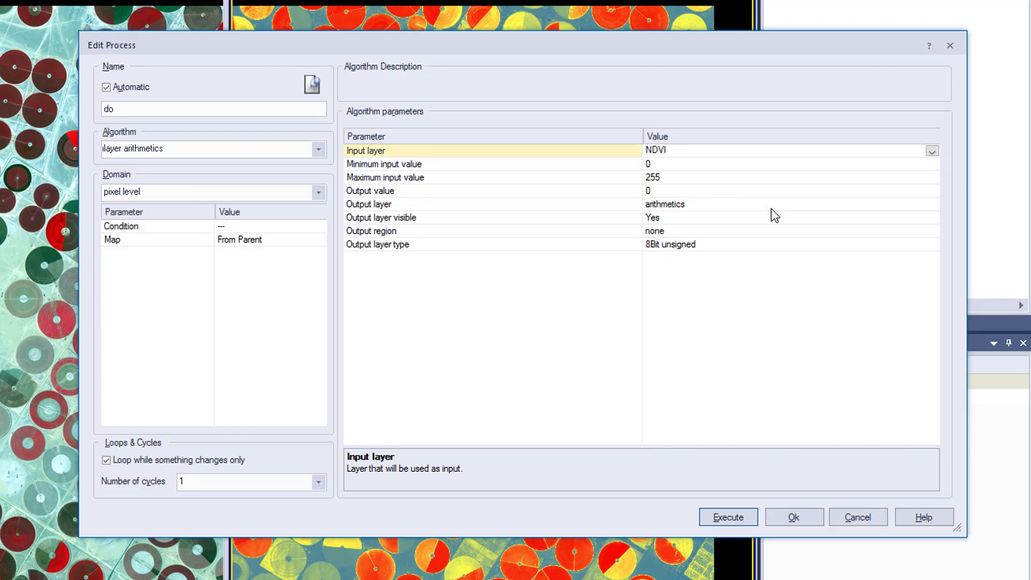
Set the maximum input value to 0.5 and the output value to 0 for the new layer arithmetics process
click(750, 178)
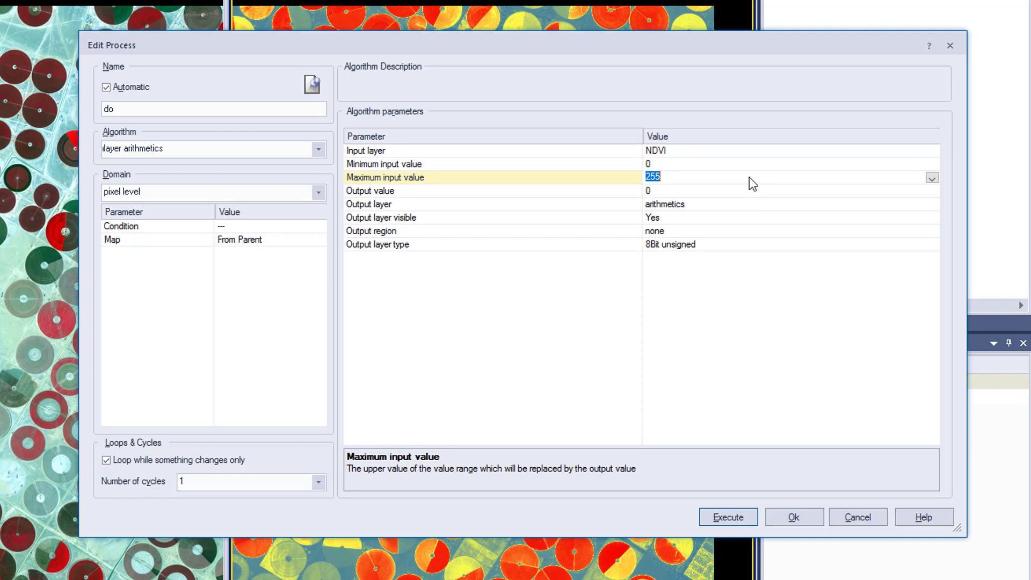
text(0.5)
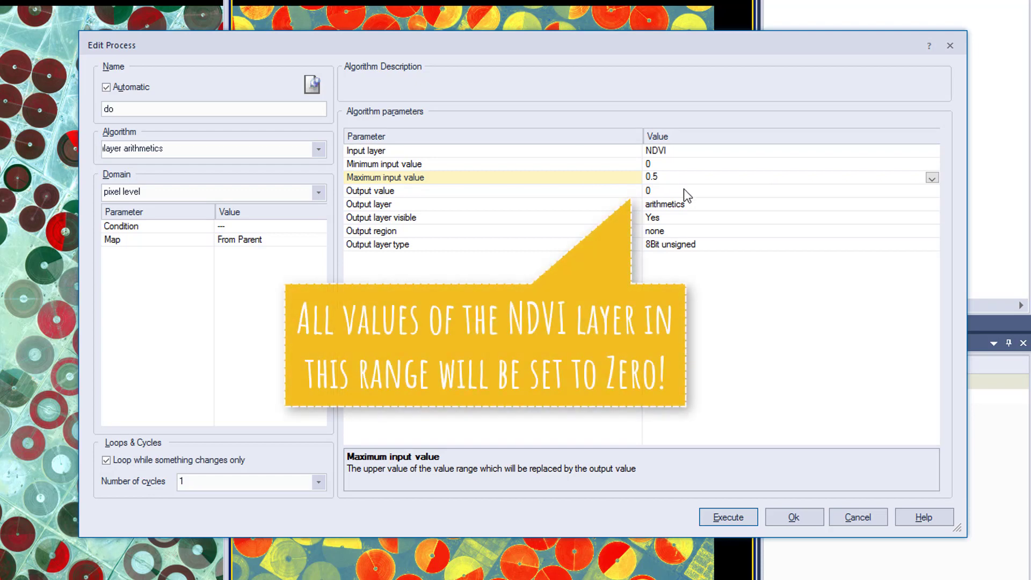
click(684, 191)
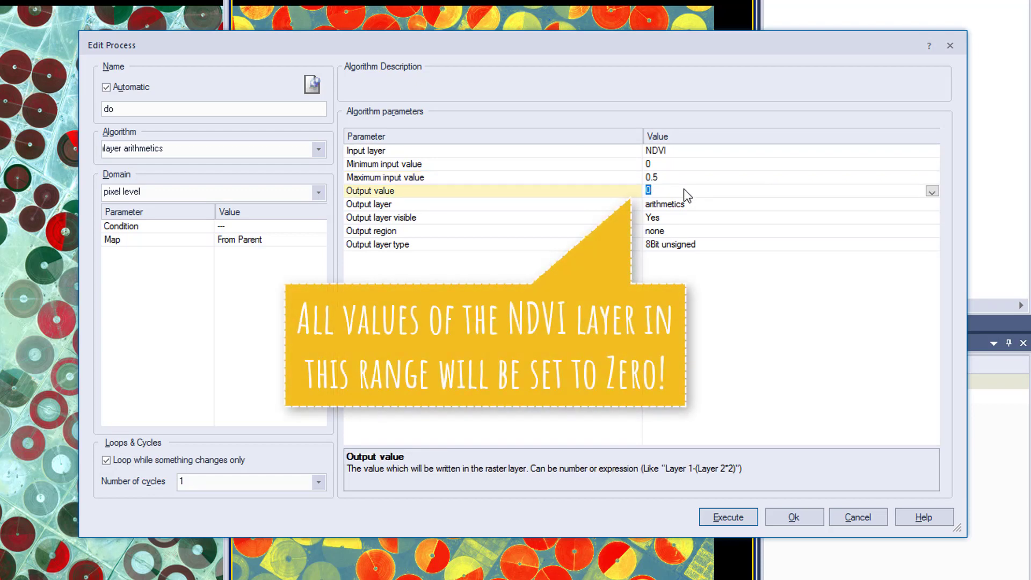
text(0)
Set the output layer to NDVI with type 32Bit float and execute the process
click(886, 205)
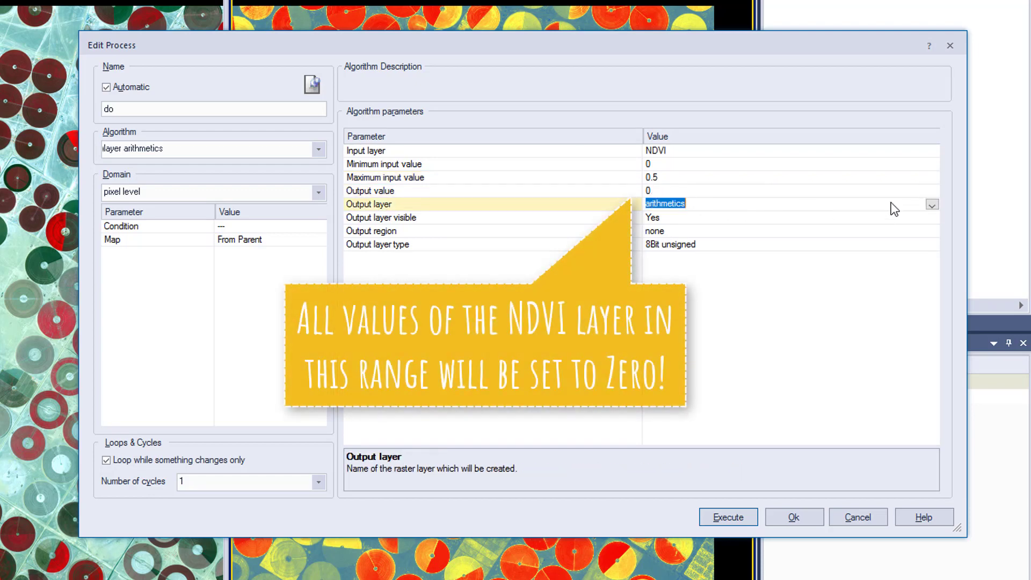
text(NDVI)
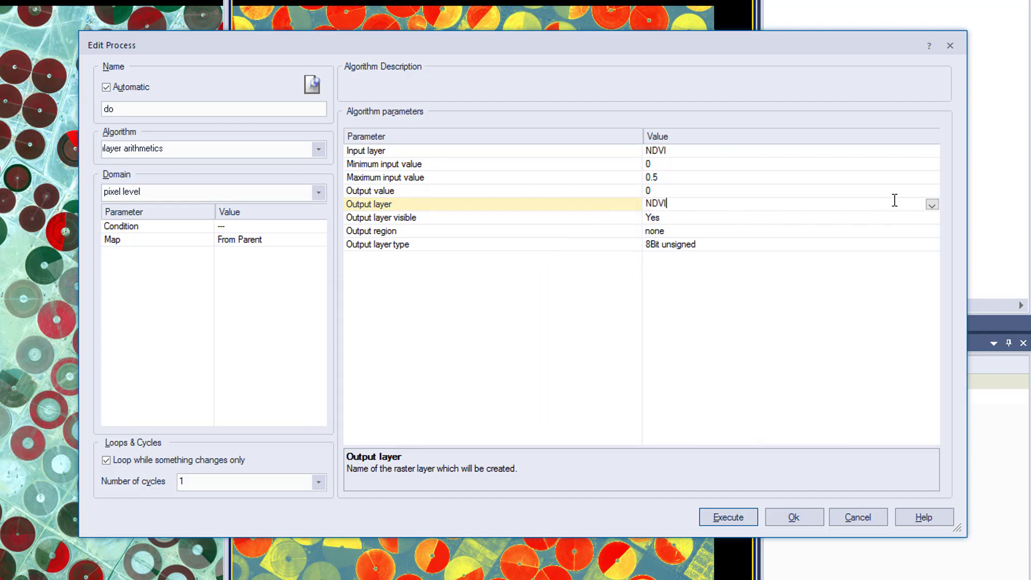
click(933, 245)
click(676, 318)
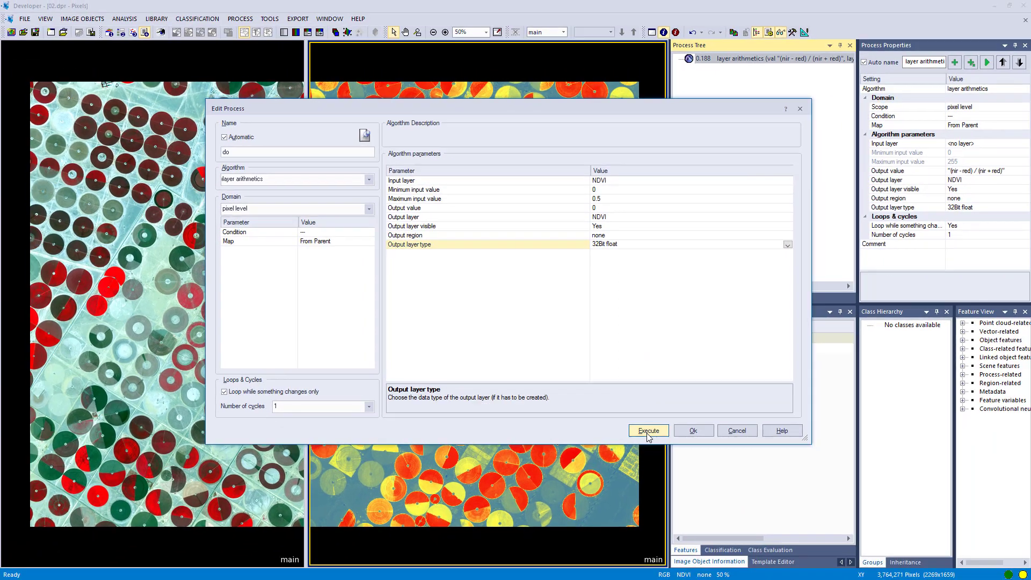
click(649, 431)
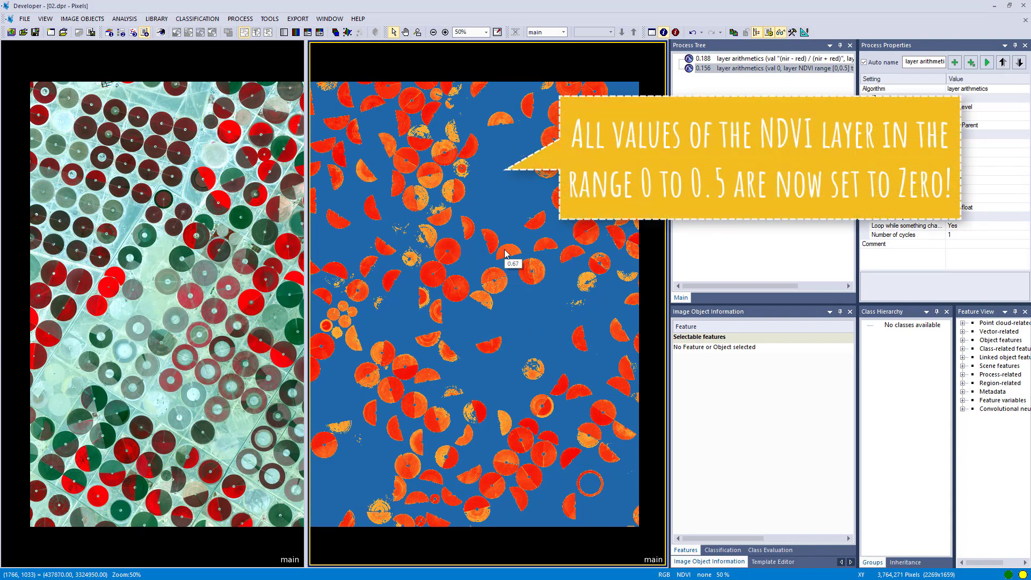
Execute the NDVI formula process again and append a multi-threshold segmentation process with NDVI as its image layer
right_click(692, 59)
click(709, 78)
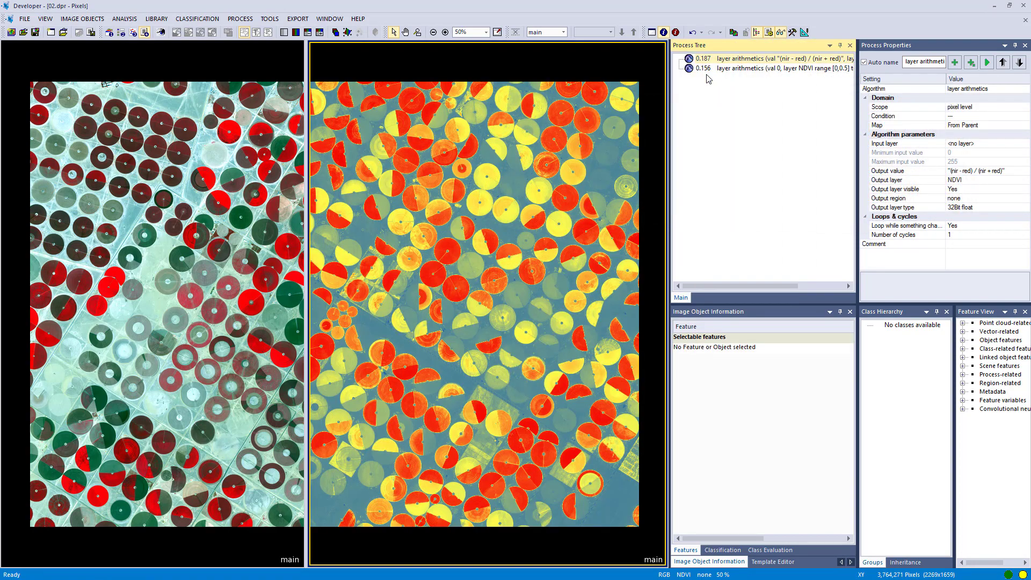
right_click(705, 86)
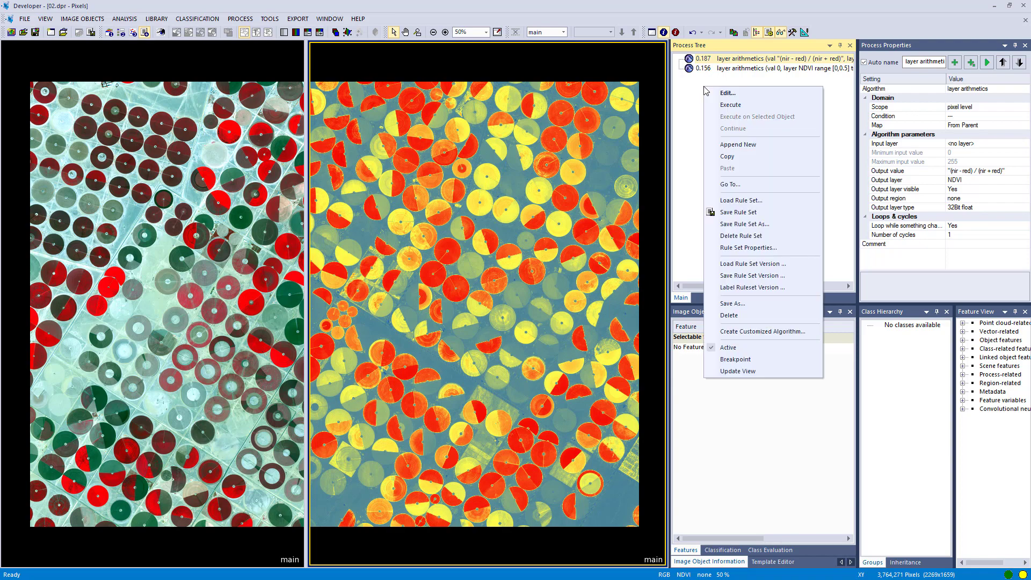
click(731, 145)
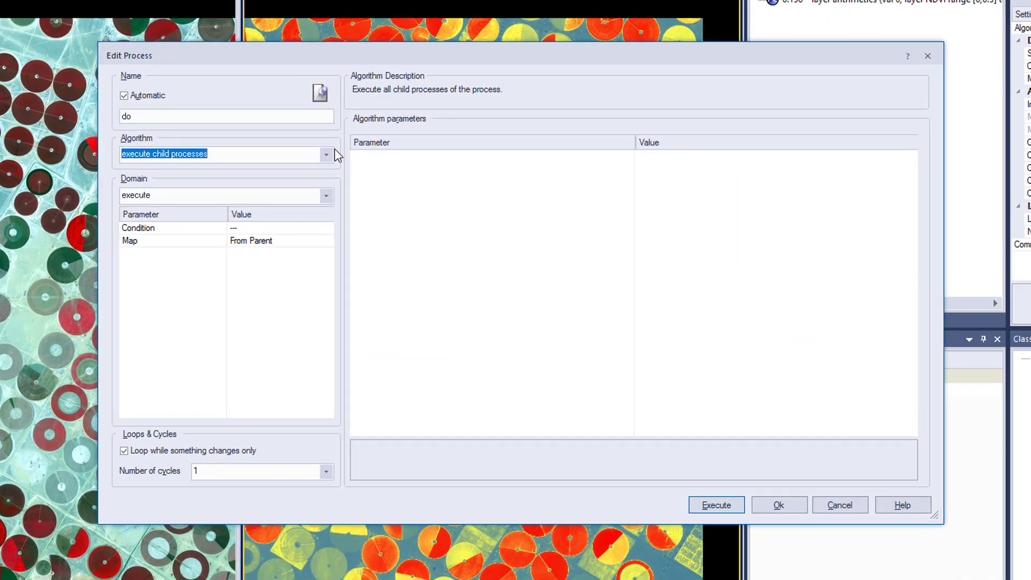
click(329, 154)
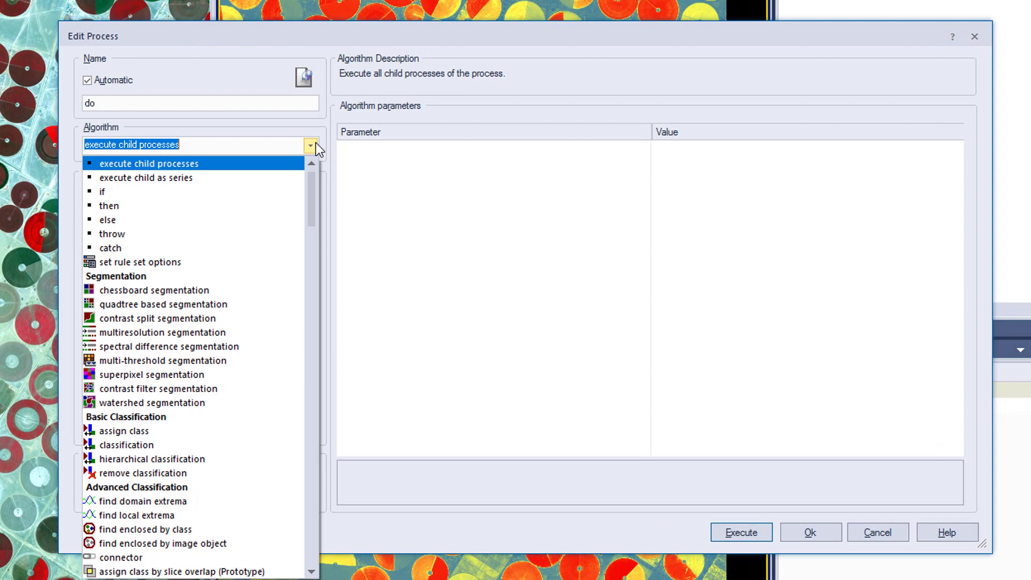
click(269, 362)
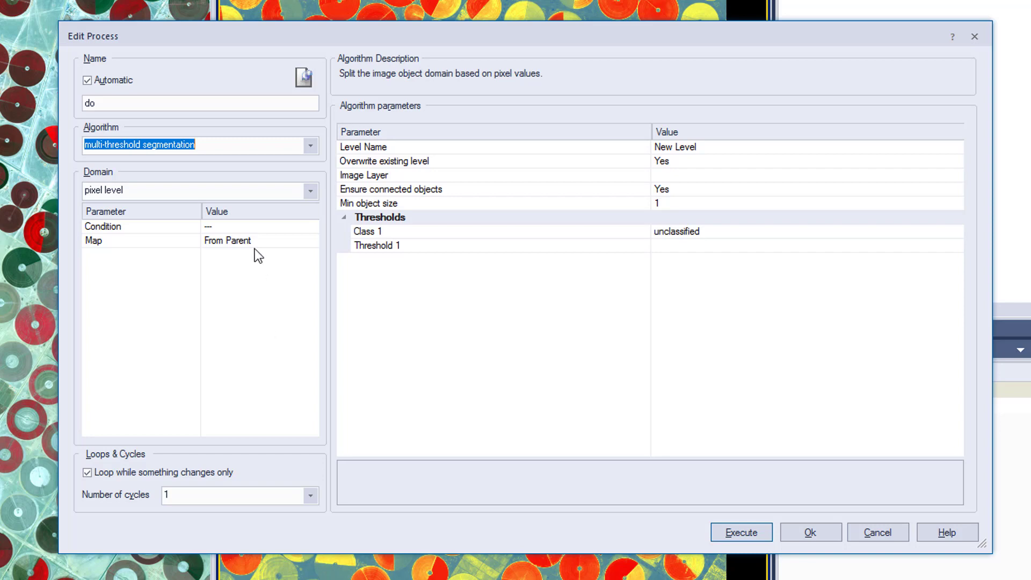
click(957, 175)
click(716, 227)
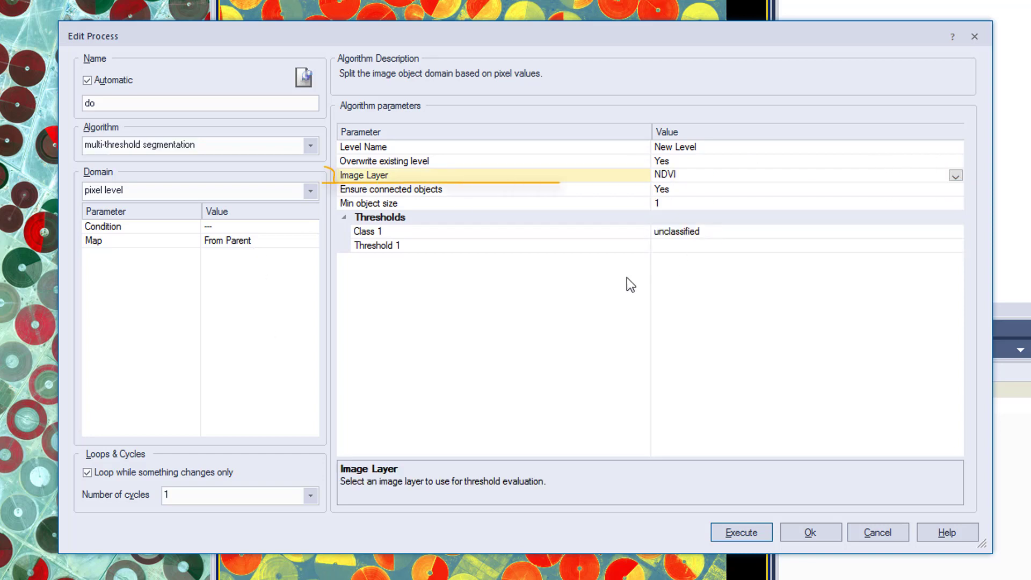
click(691, 210)
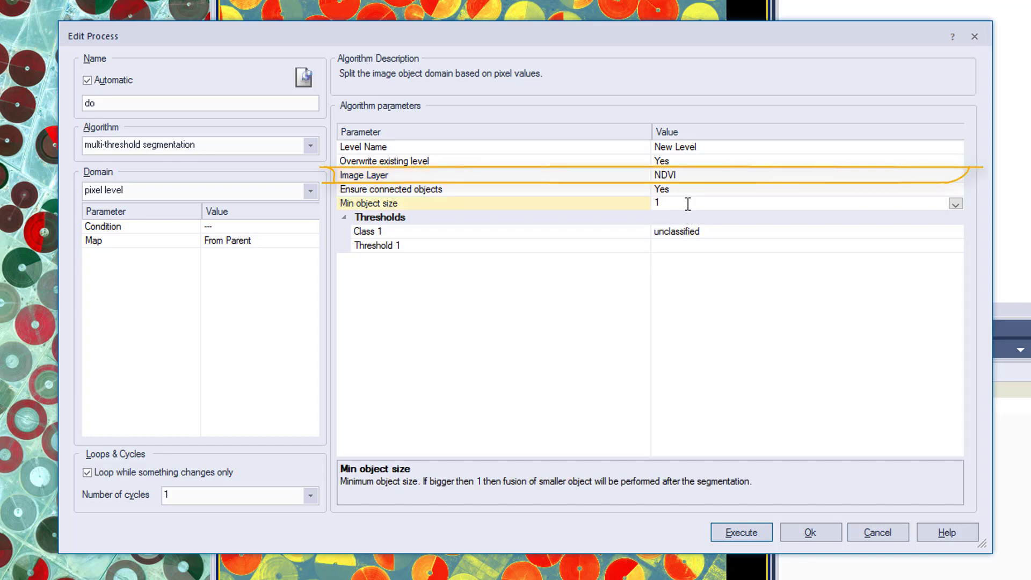
Create the class "low" as Class 1 with its default colour and set Threshold 1 to 0.5
click(905, 230)
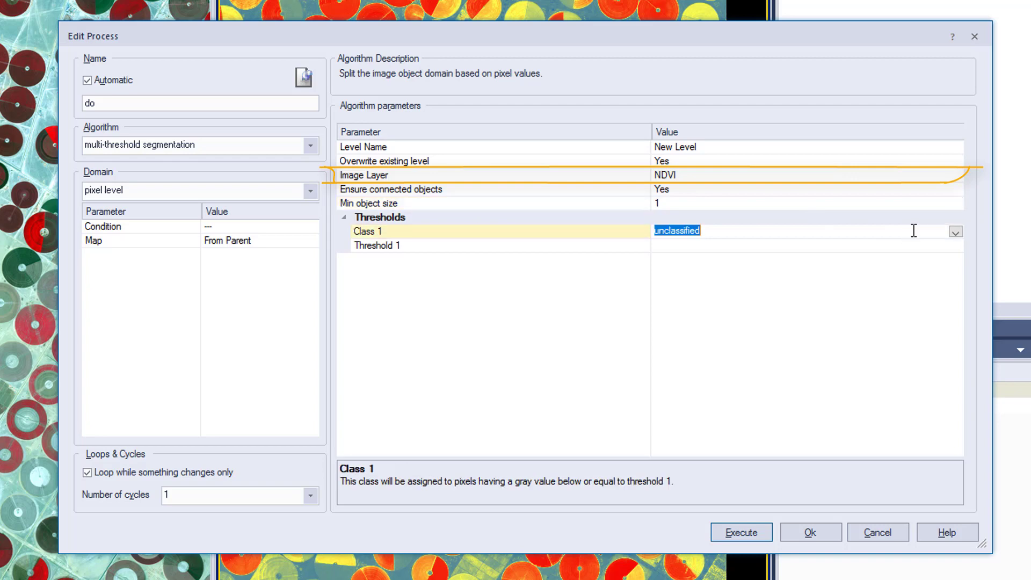
text(low)
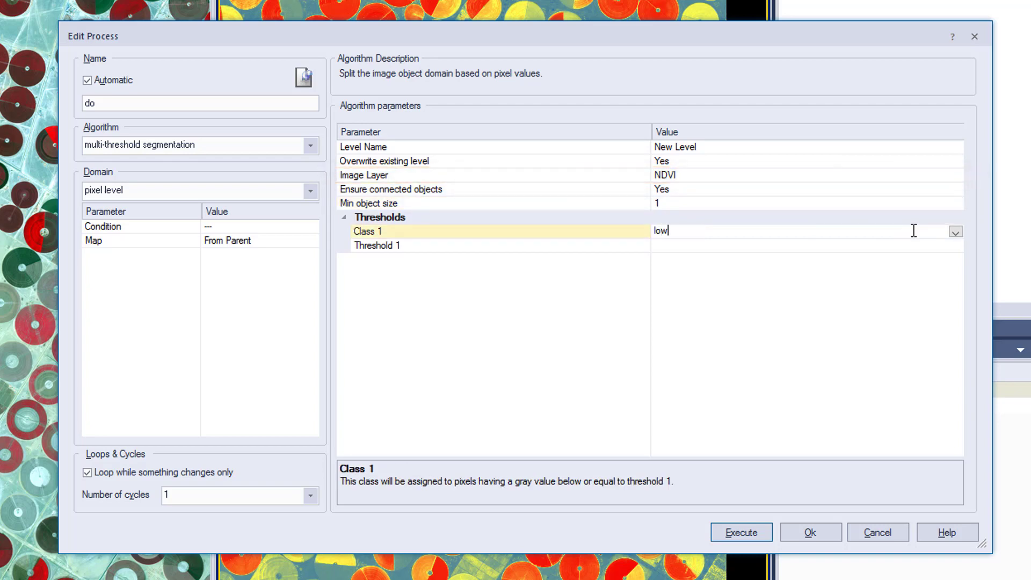
key(Return)
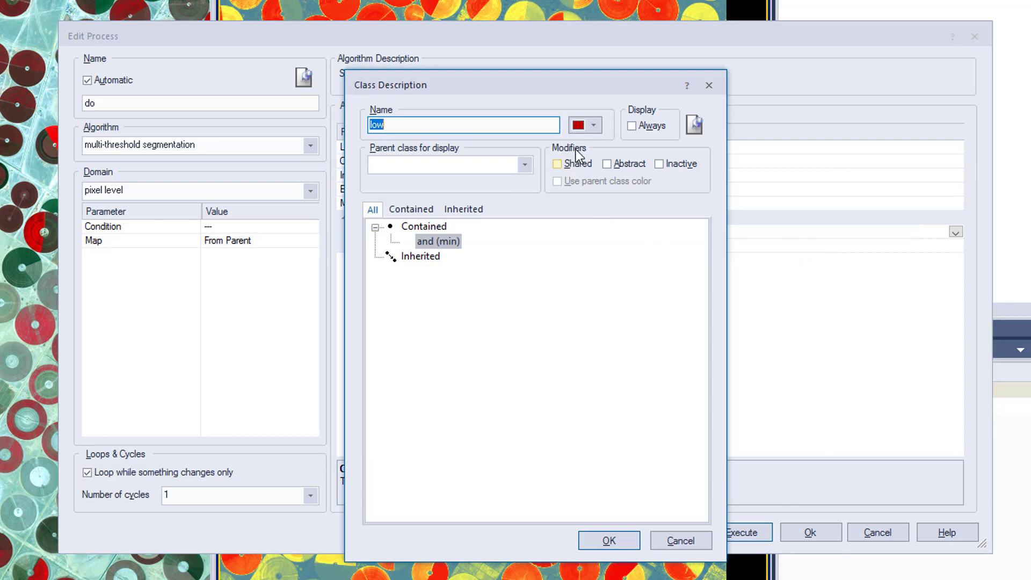
key(Return)
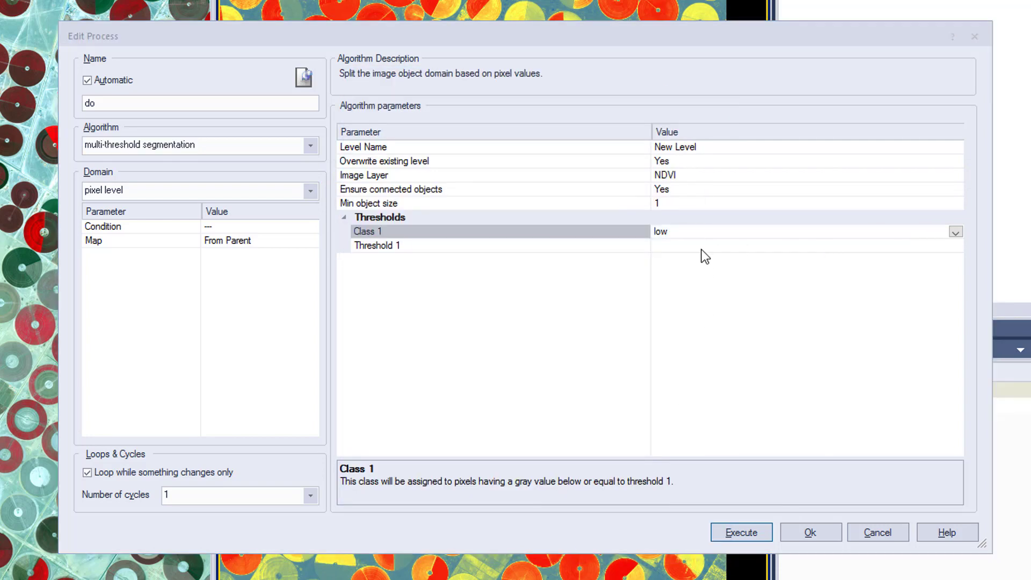
click(701, 245)
text(0.5)
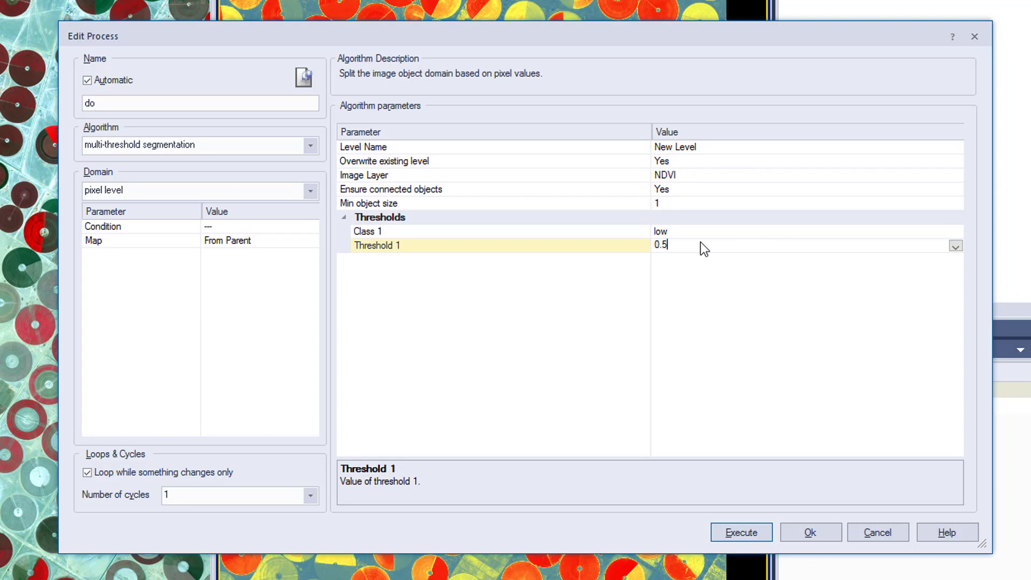
click(640, 304)
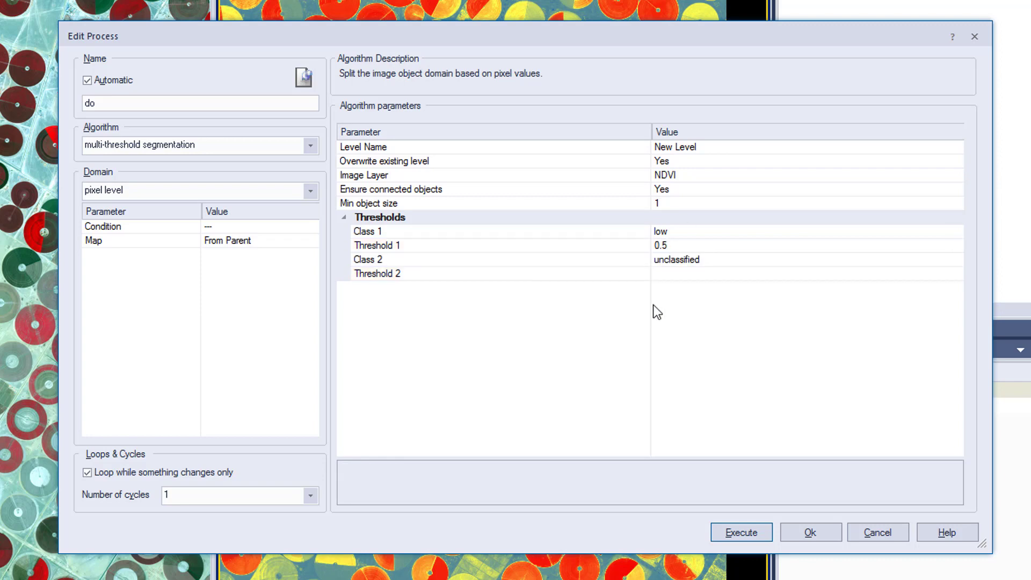
Create the class "medium" as Class 2 and give it a yellow display colour
click(710, 260)
text(medium)
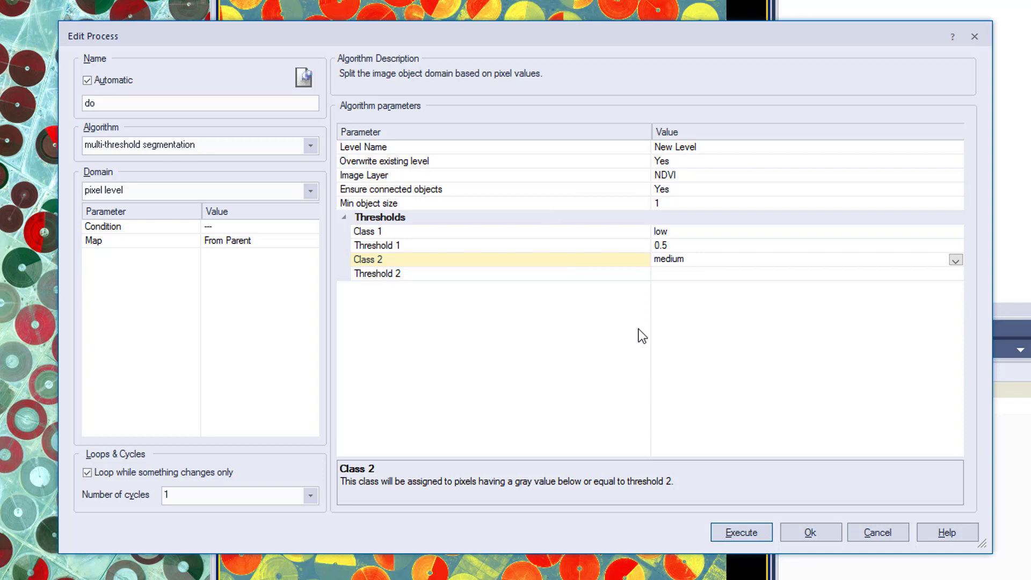
key(Return)
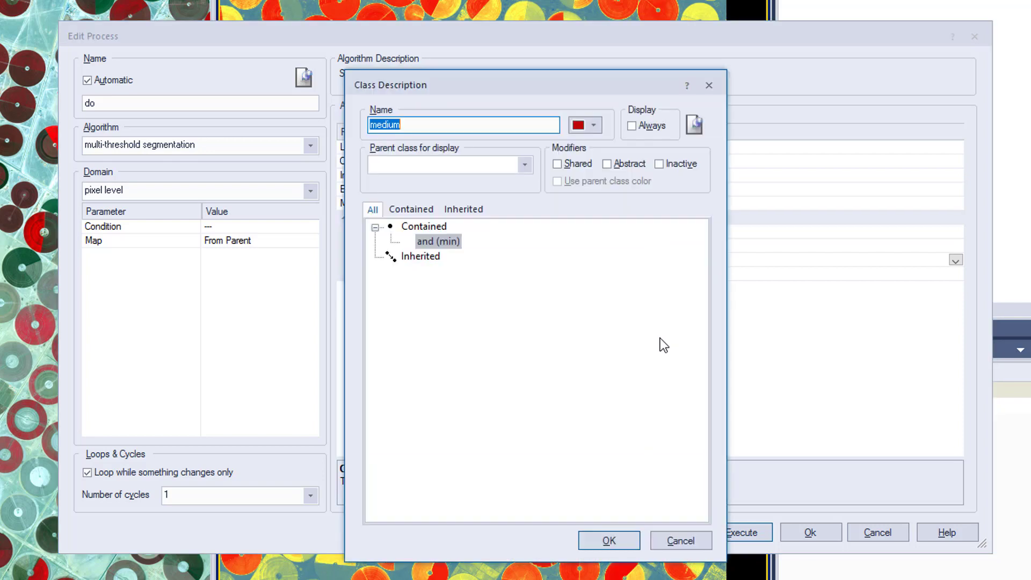
click(590, 124)
click(597, 210)
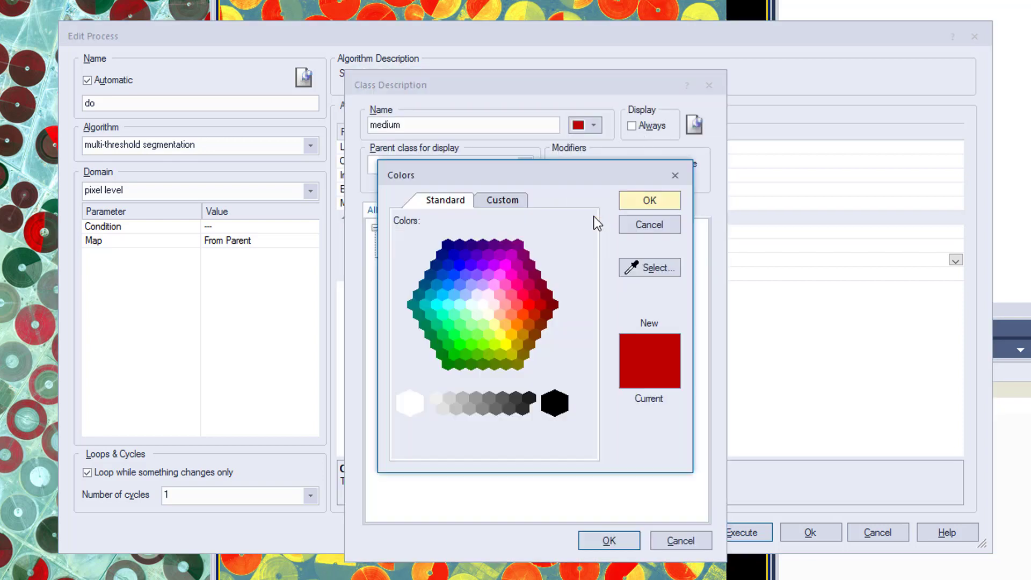
click(516, 325)
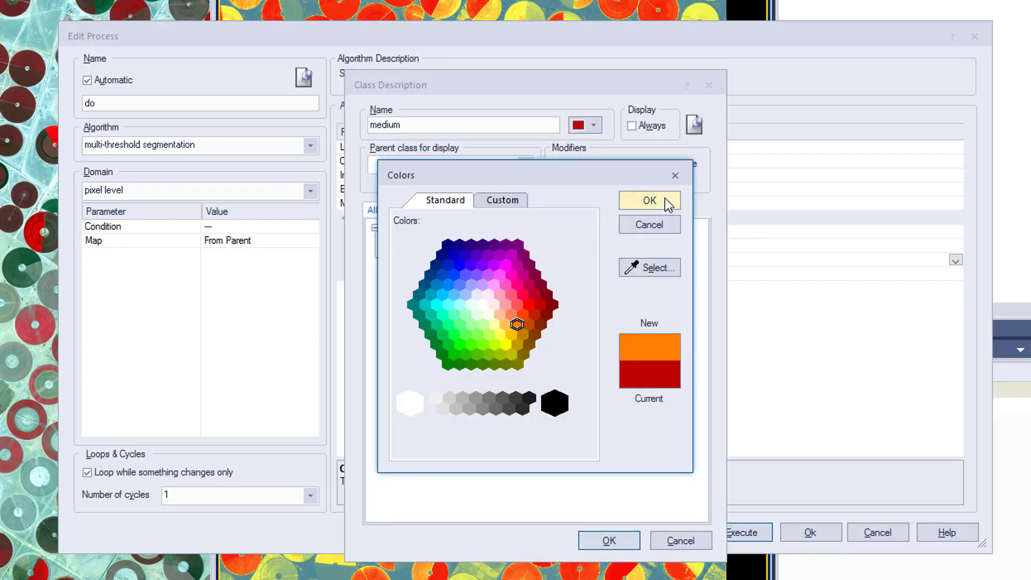
click(506, 344)
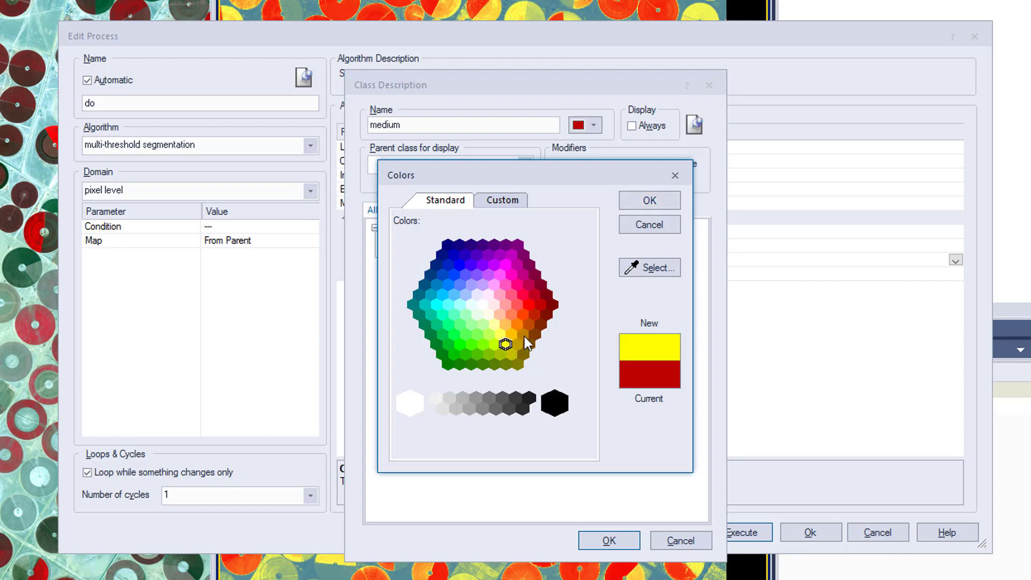
click(661, 208)
click(610, 540)
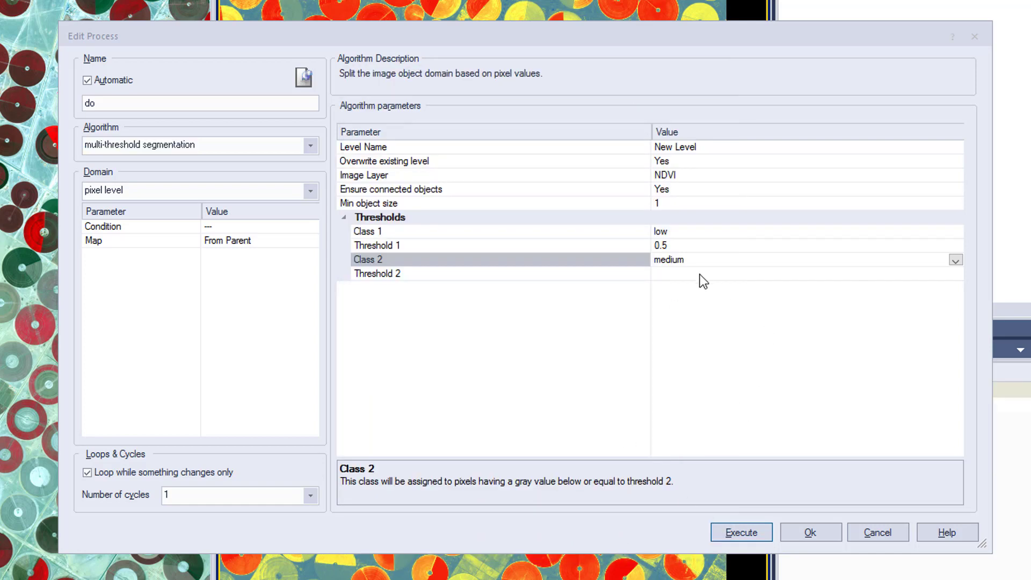
Set Threshold 2 of the multi-threshold segmentation to 0.75
click(722, 273)
text(0.)
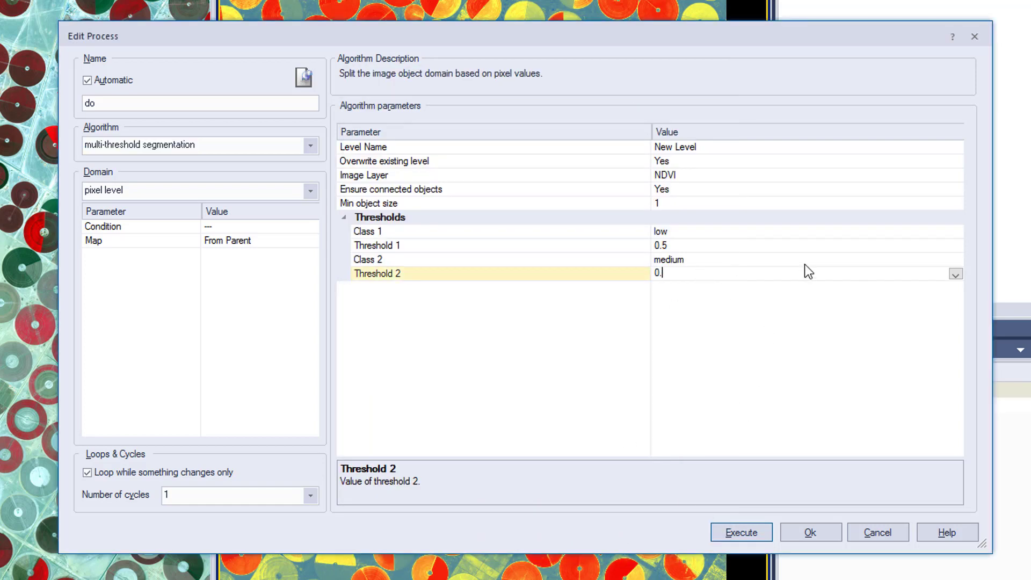
text(75)
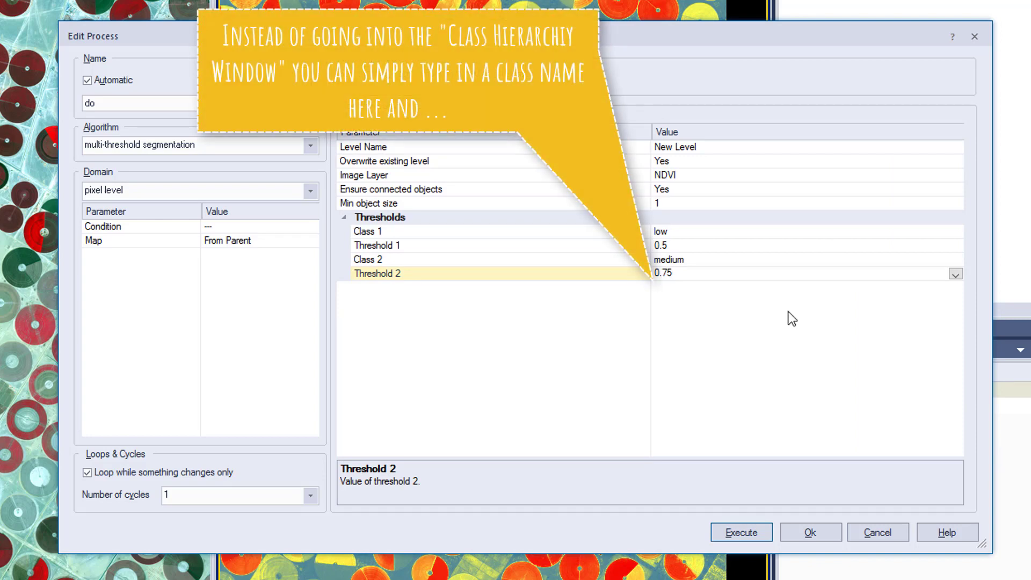
key(Return)
Create the class "high" as Class 3 and give it a bright green display colour
click(794, 291)
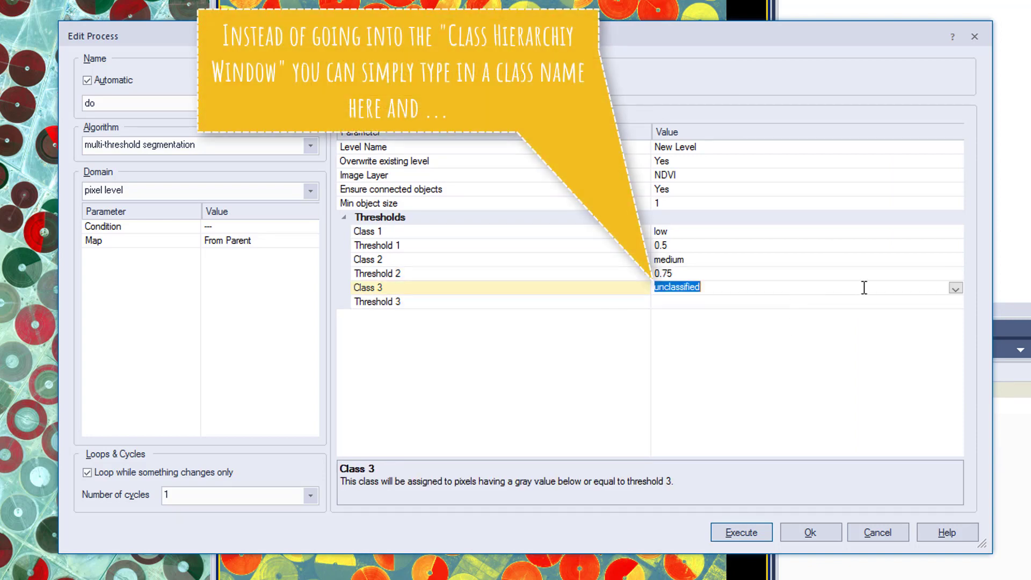
text(higj)
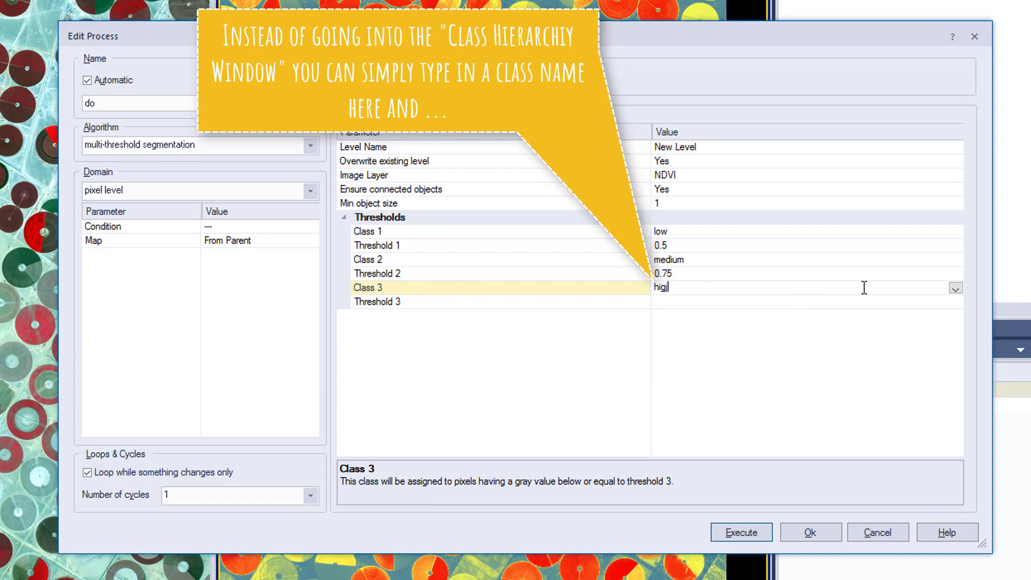
key(BackSpace)
text(h)
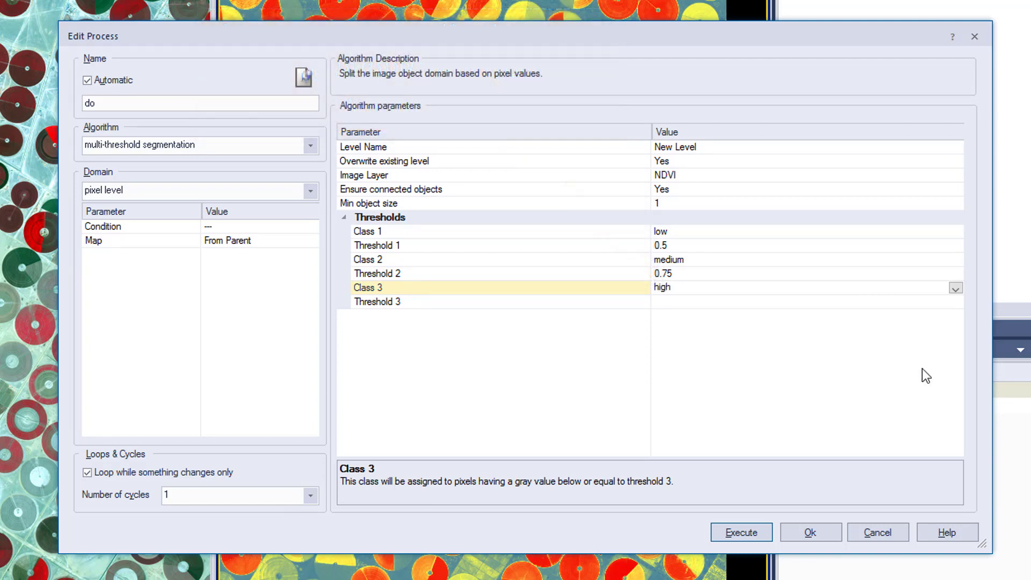
key(Return)
click(593, 125)
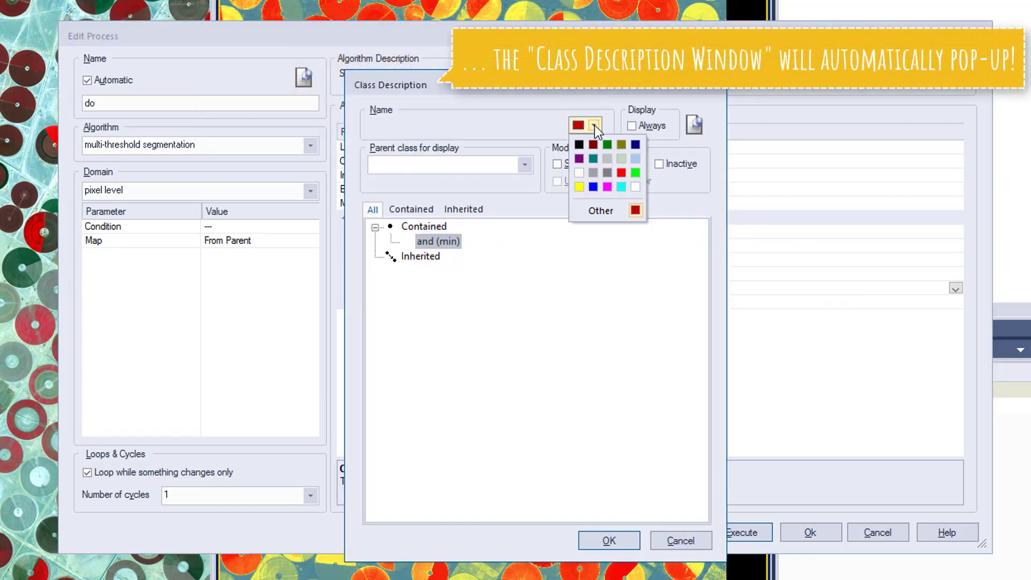
click(633, 175)
click(614, 543)
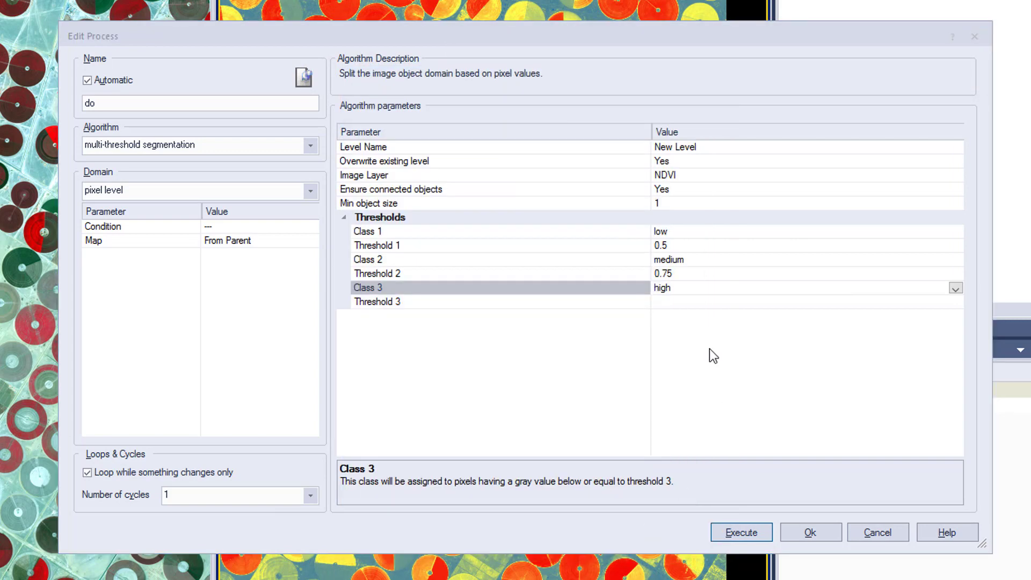
Set Threshold 3 to 1 and execute the multi-threshold segmentation
click(720, 303)
text(1)
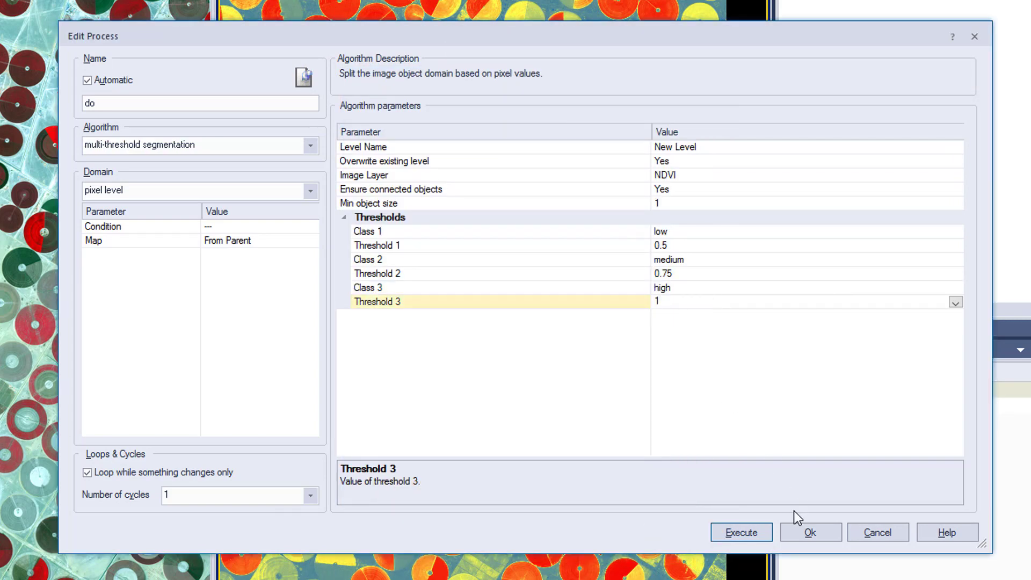
click(757, 535)
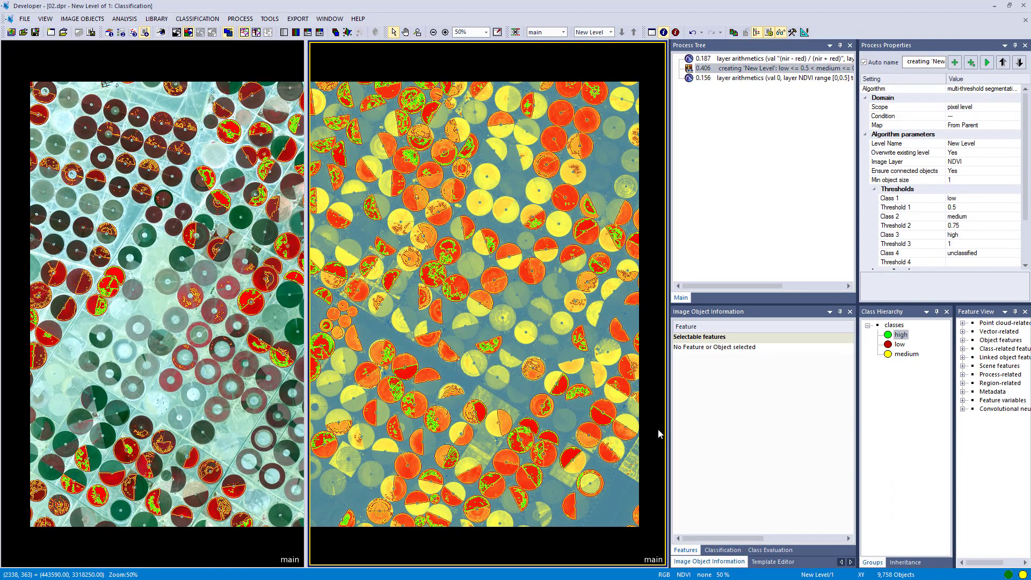
Show the classified objects as non-transparent fills in the RGB image view and inspect the class of a green field
click(167, 293)
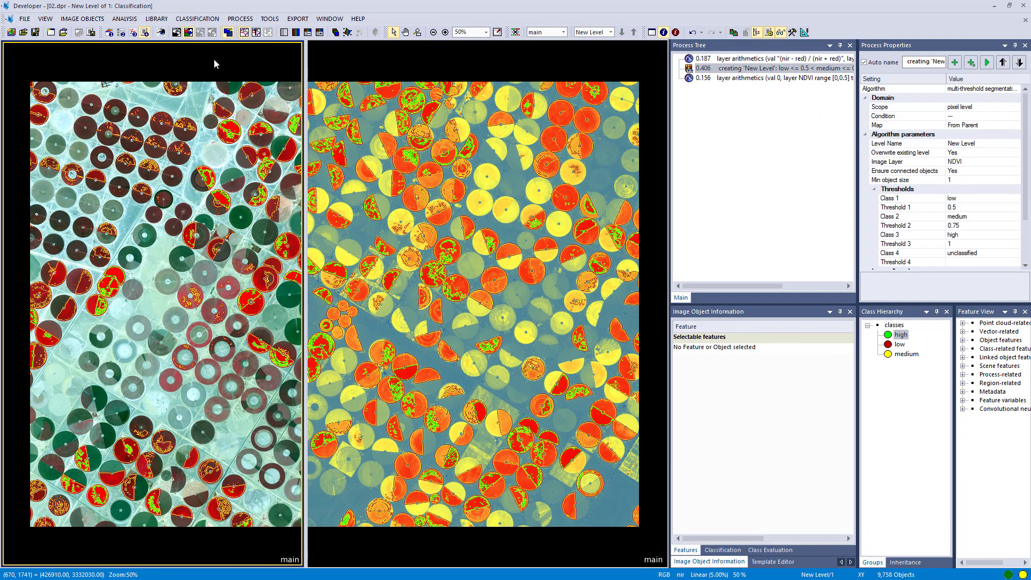
click(256, 32)
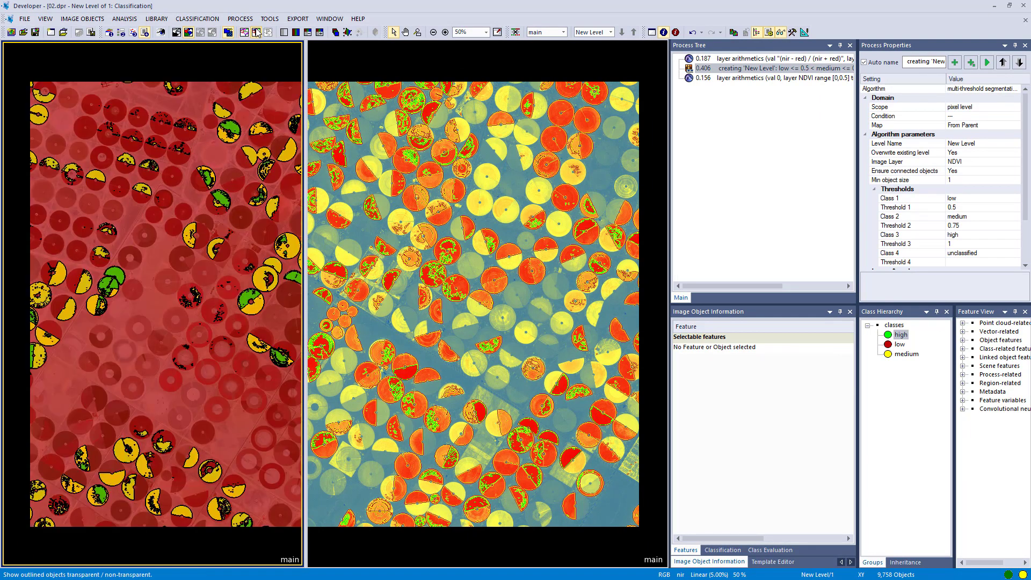
mouse_move(162, 263)
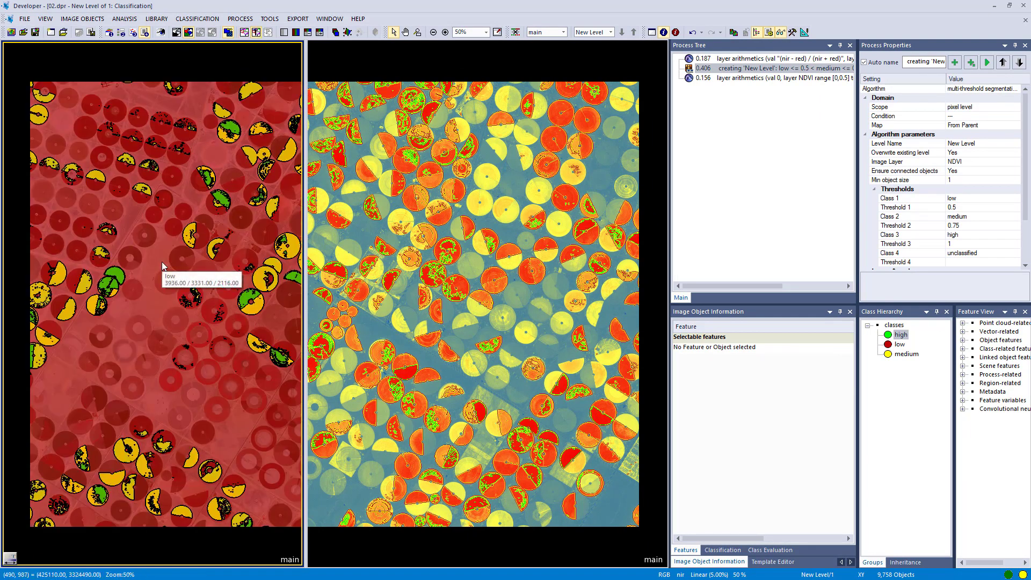
click(116, 275)
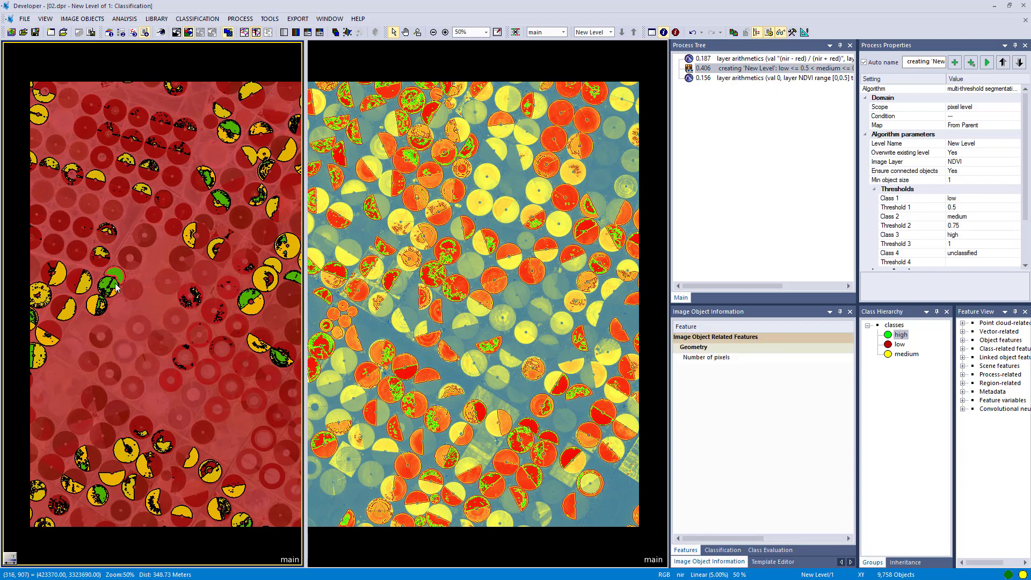
mouse_move(158, 321)
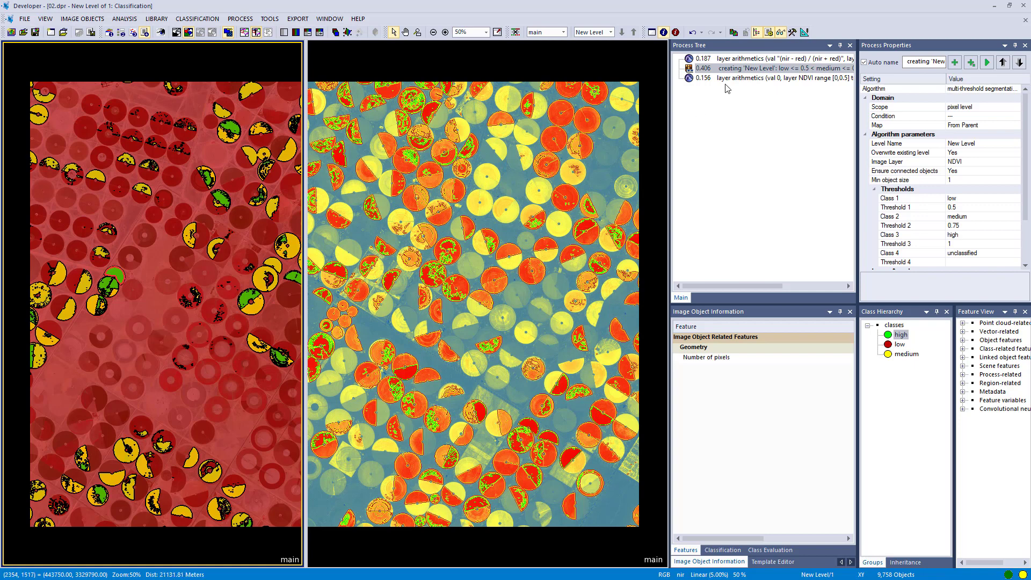
Move the multi-threshold segmentation process to the end of the process tree and set its Threshold 1 to 0.3
drag(723, 73, 705, 80)
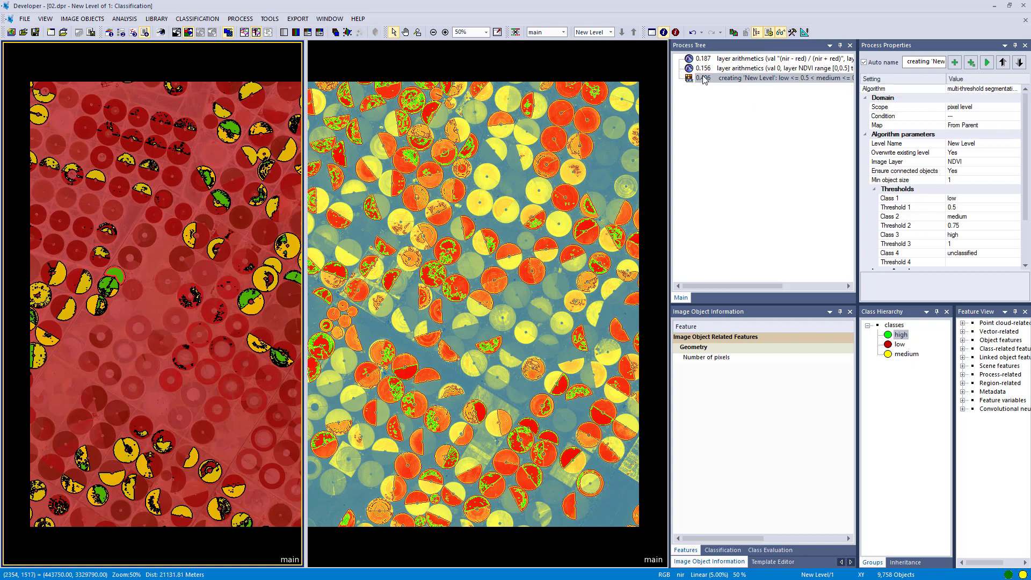
double_click(704, 79)
click(612, 245)
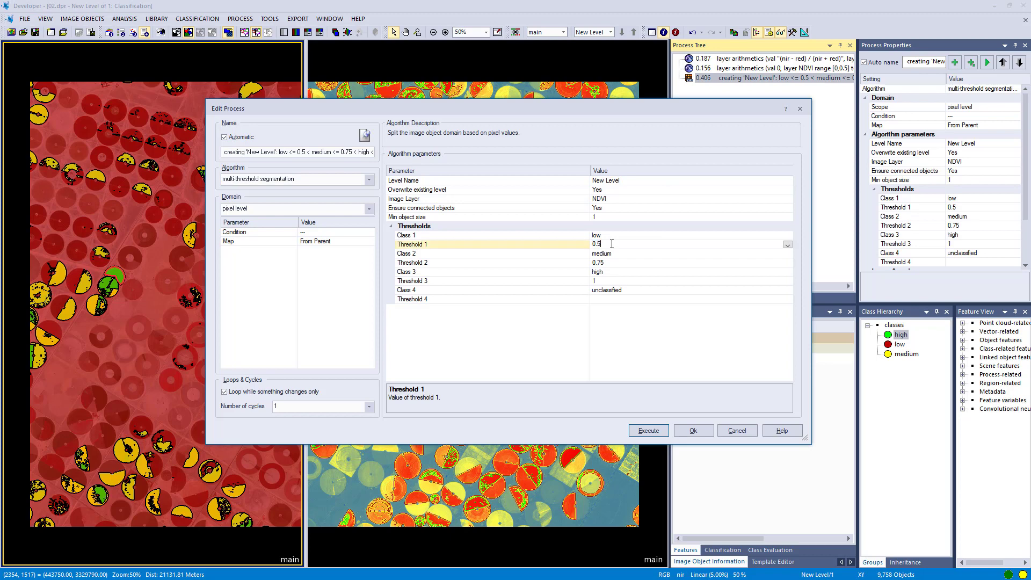
key(BackSpace)
text(3)
Set Threshold 2 to 0.6 and execute the segmentation again
key(Down)
key(Down)
key(End)
key(BackSpace)
key(BackSpace)
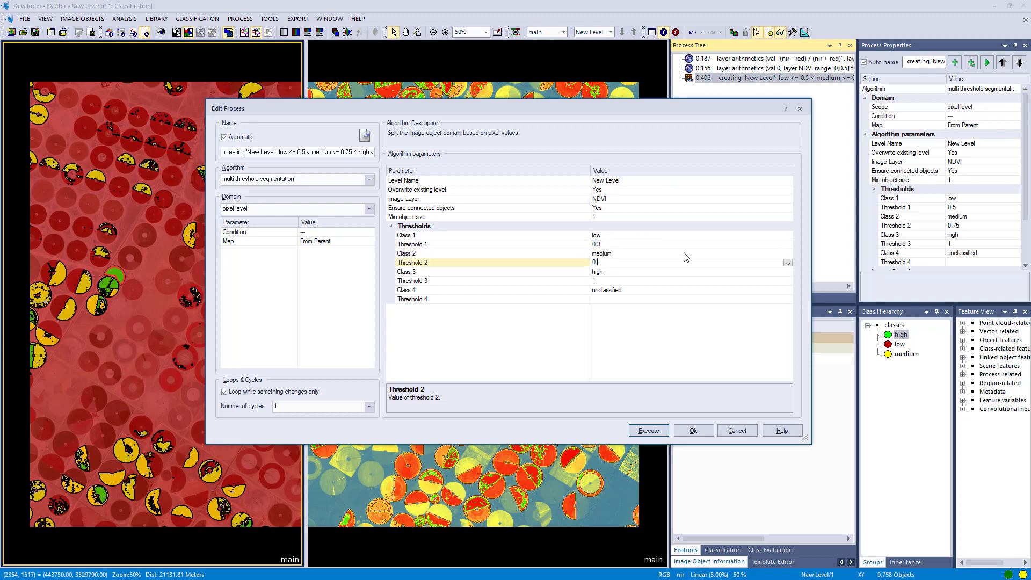
text(6)
click(662, 431)
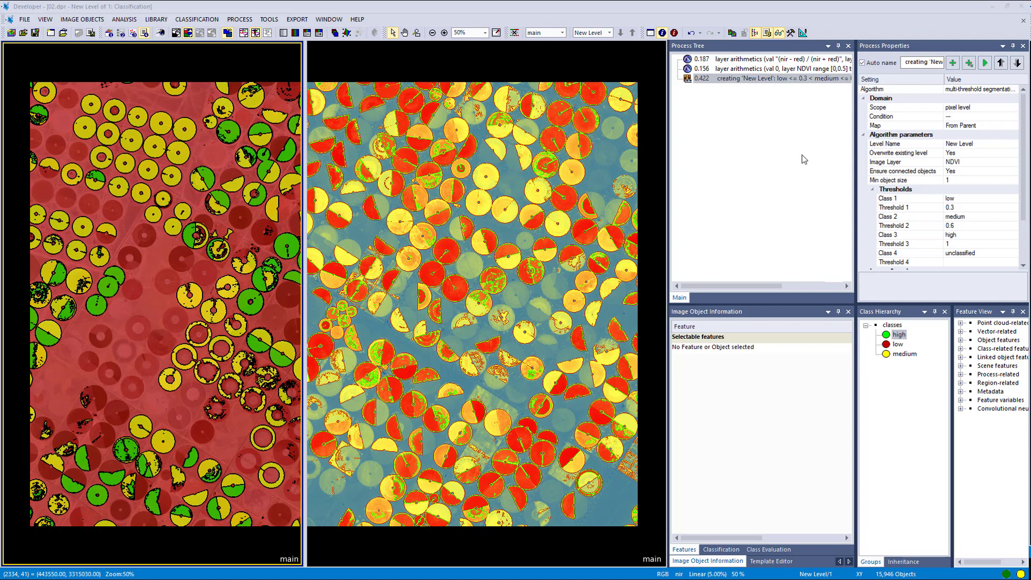
Append a new process after the segmentation with the layer arithmetics algorithm
right_click(714, 111)
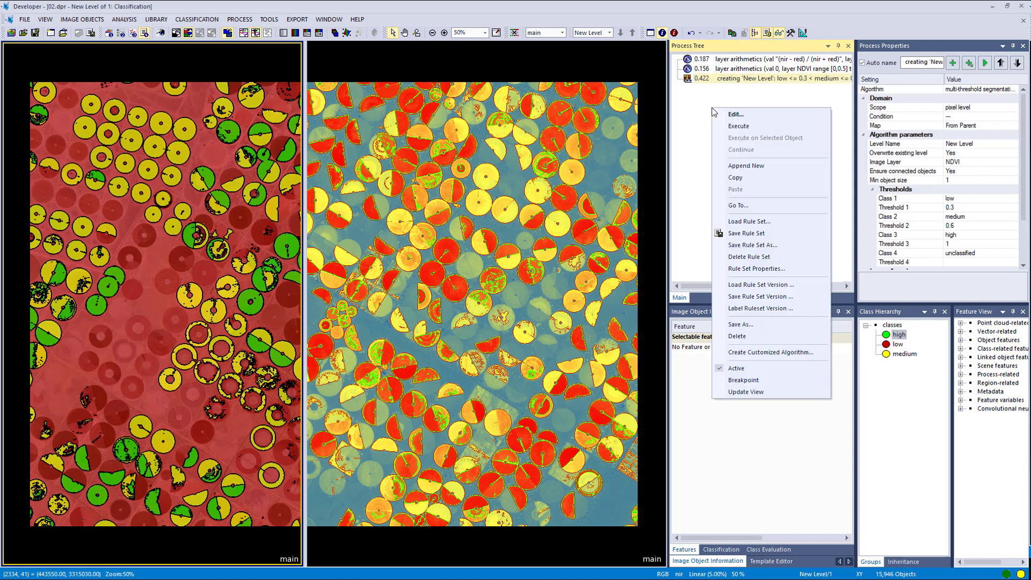
click(767, 166)
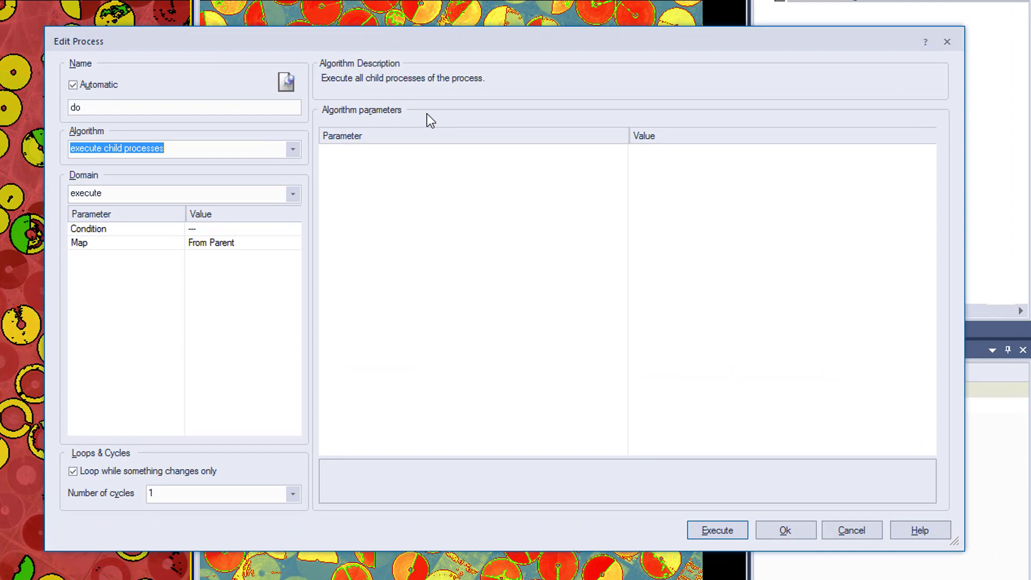
key(BackSpace)
text(layer normalization)
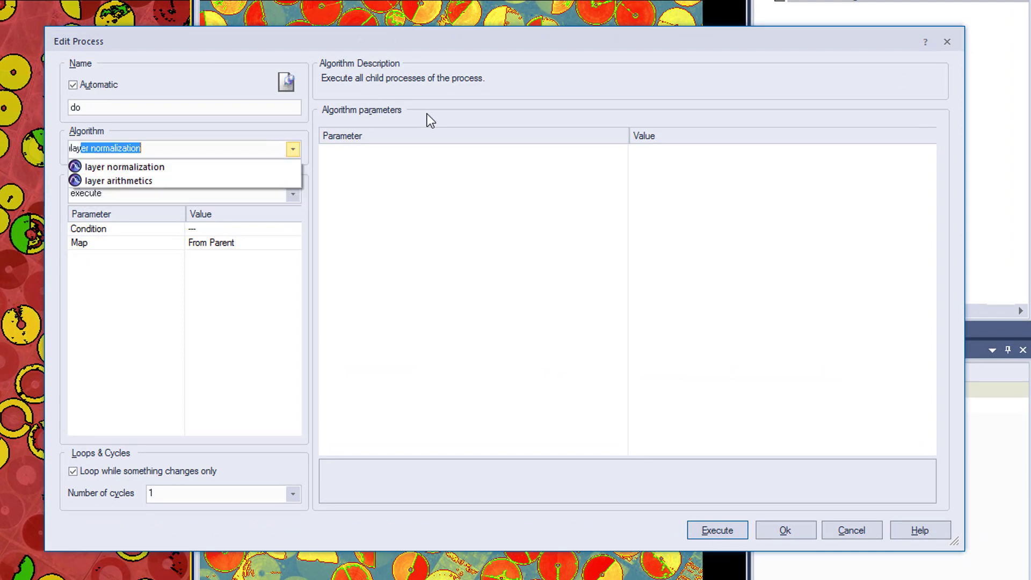
click(220, 182)
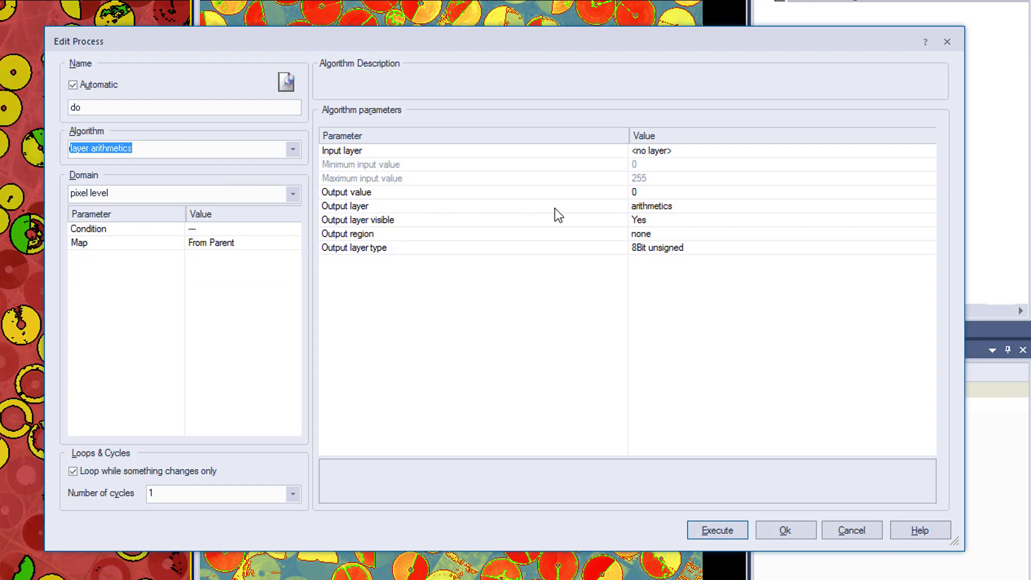
Set the output value to the expression "NDVI > 0.6" and the output layer to NDVI
click(650, 195)
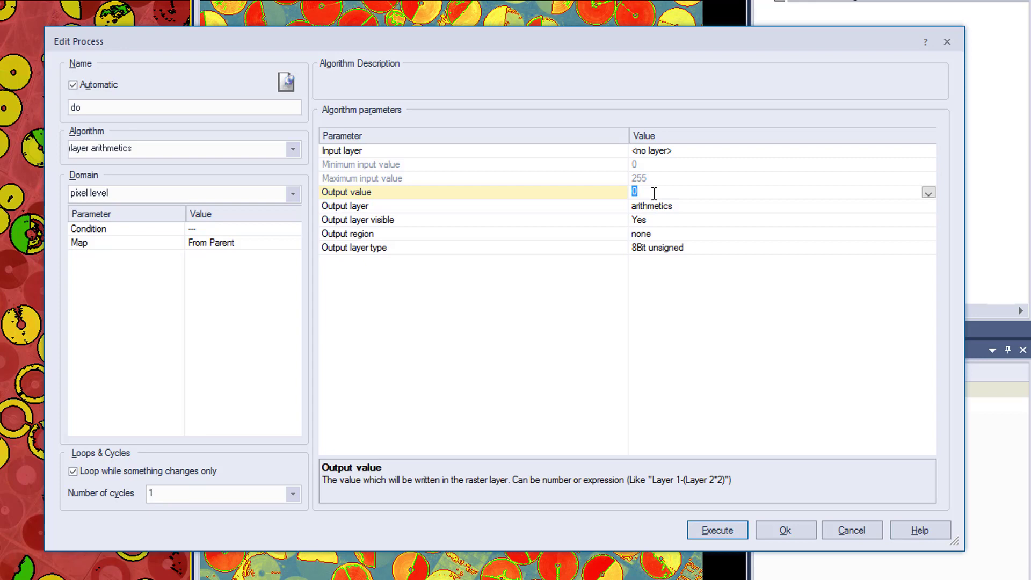
text("")
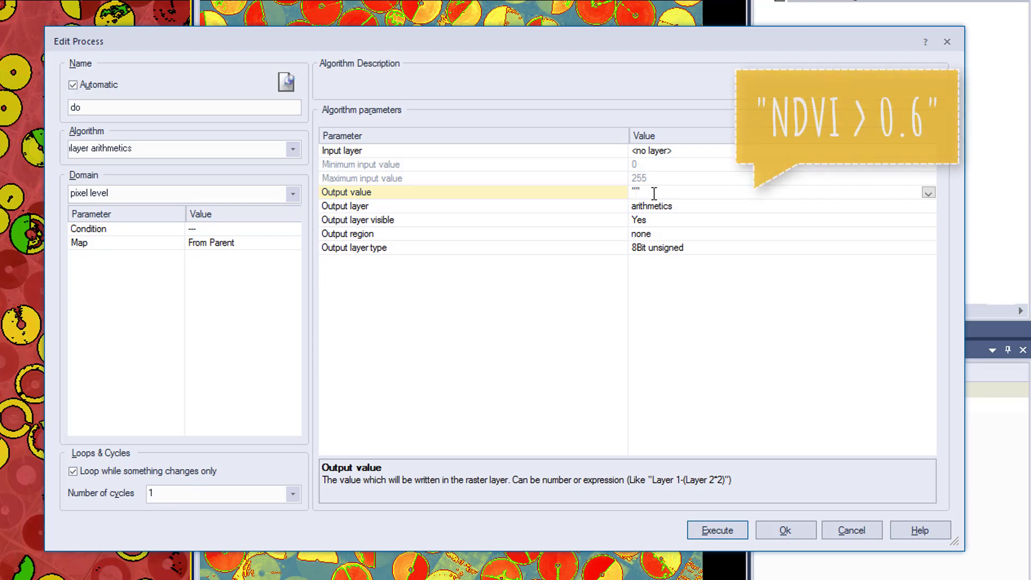
text(NDVI)
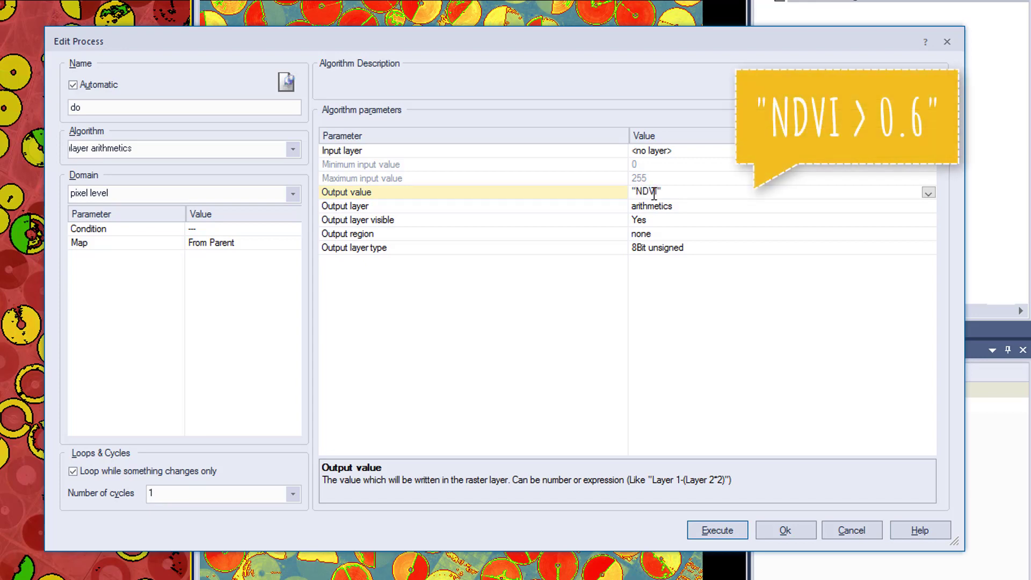
text( > 0.6)
click(707, 208)
click(707, 208)
text(NDVI)
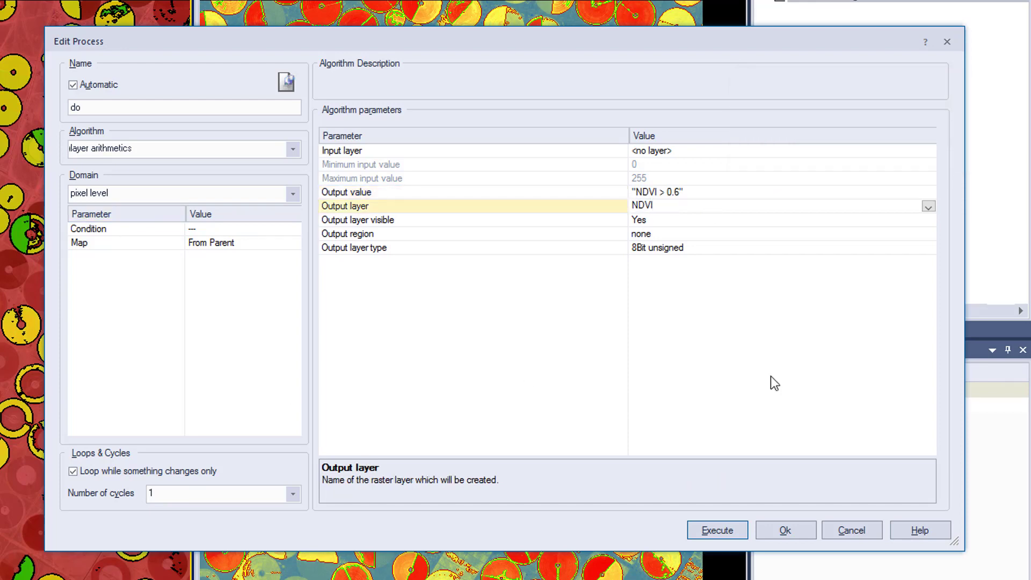
Set the output layer type to 32Bit float and add the process without executing it
click(928, 248)
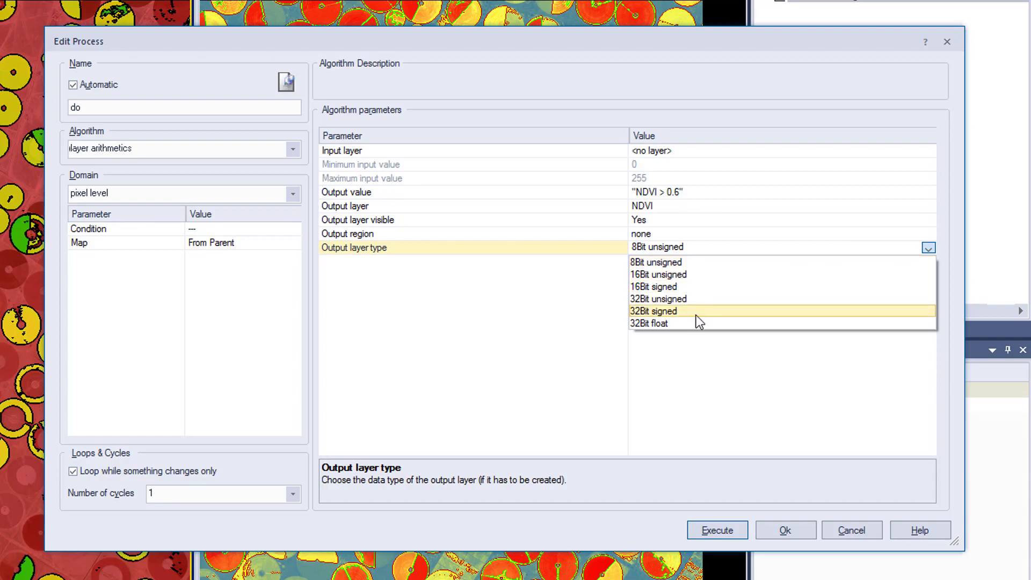
click(697, 324)
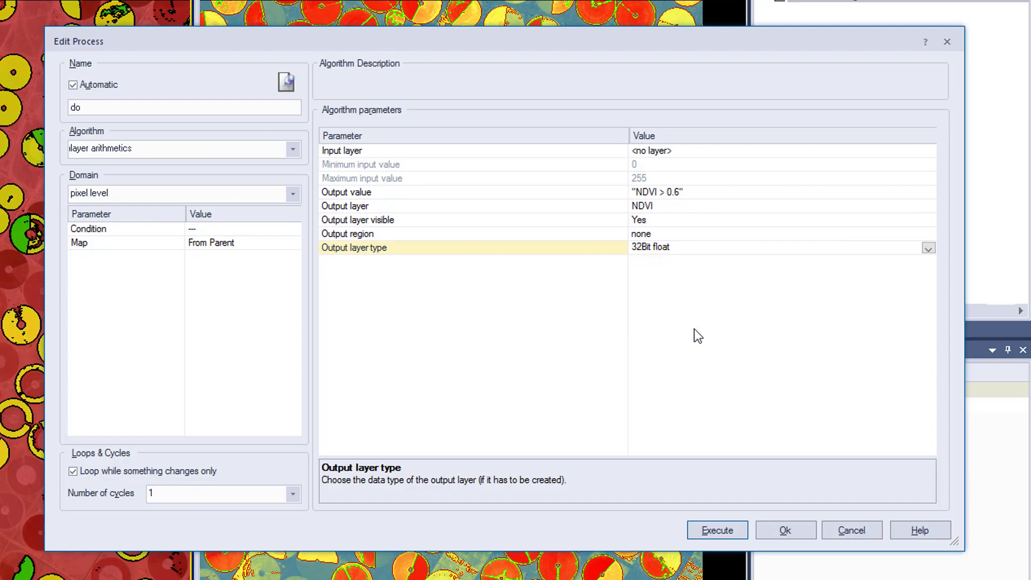
click(789, 534)
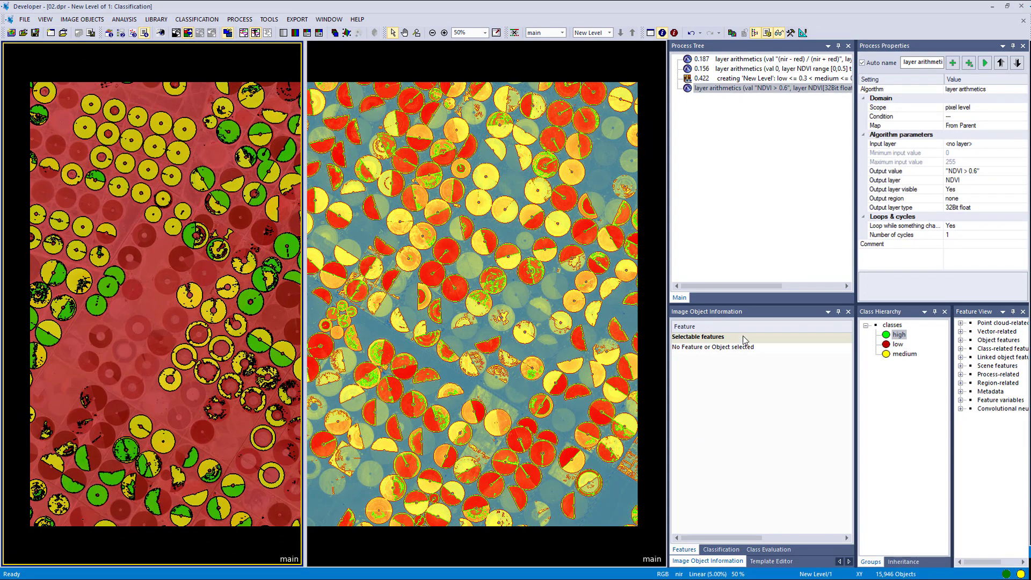
click(973, 171)
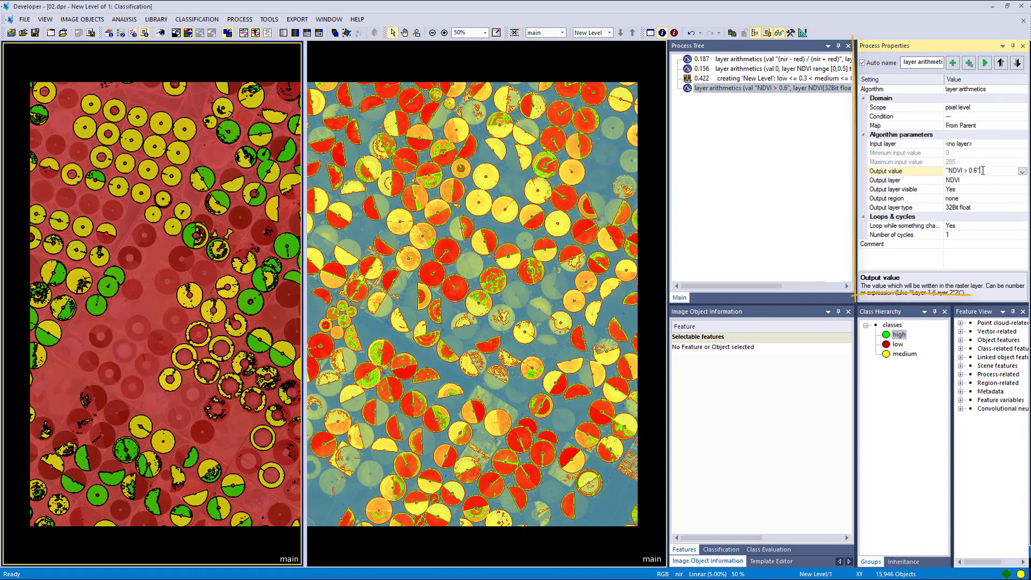
click(805, 80)
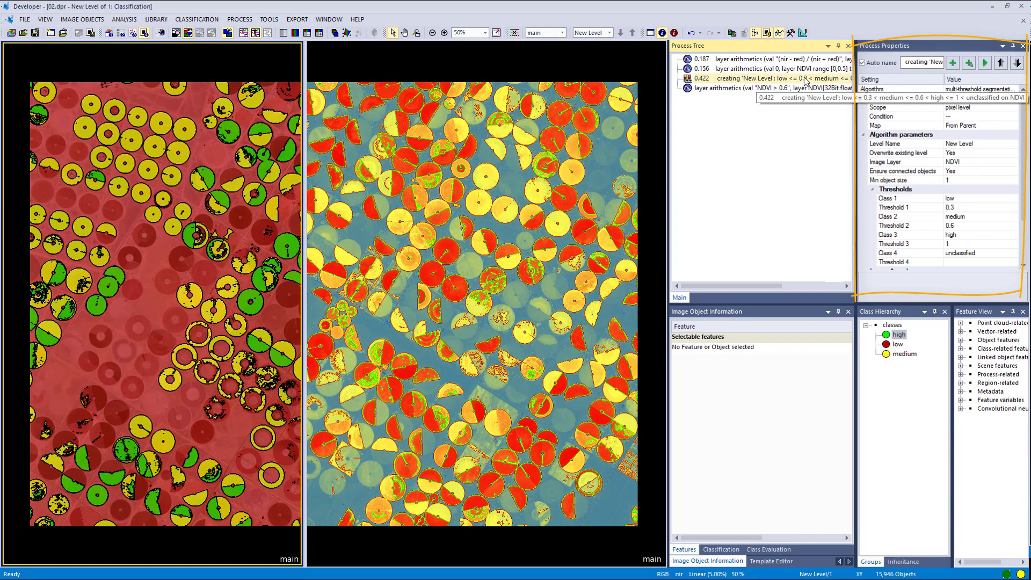
click(975, 208)
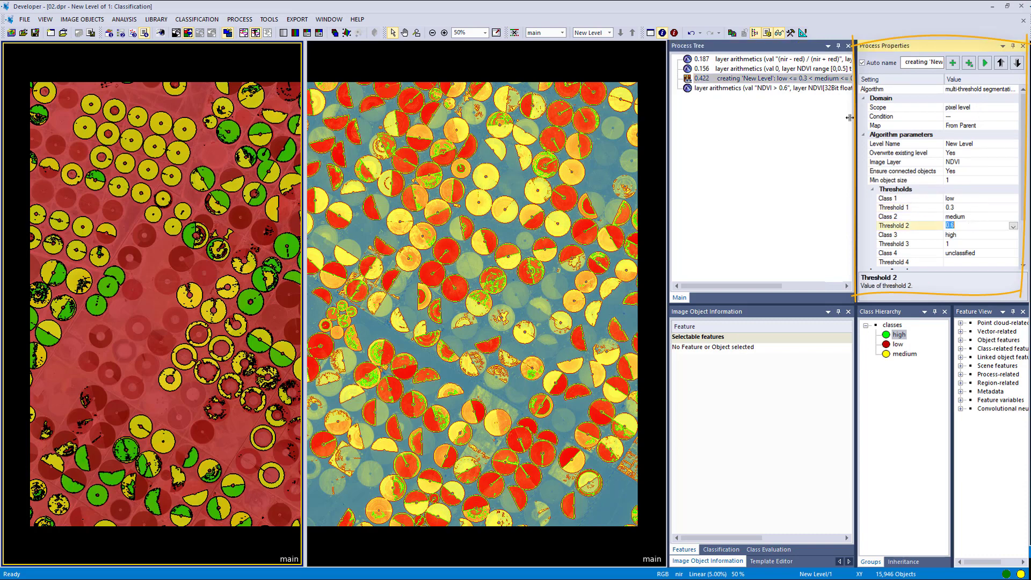
Execute the "NDVI > 0.6" layer arithmetics process
click(742, 88)
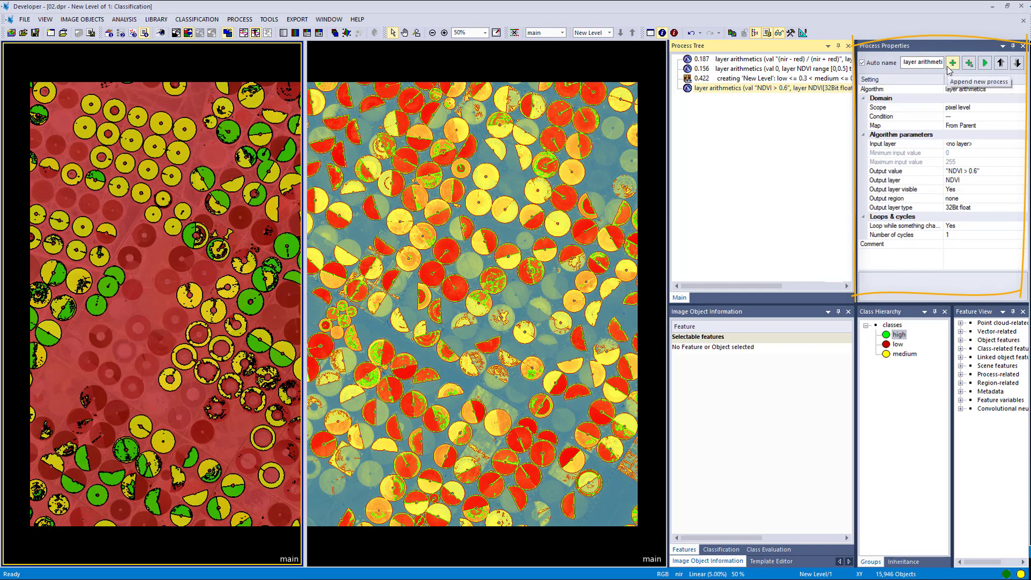
click(985, 64)
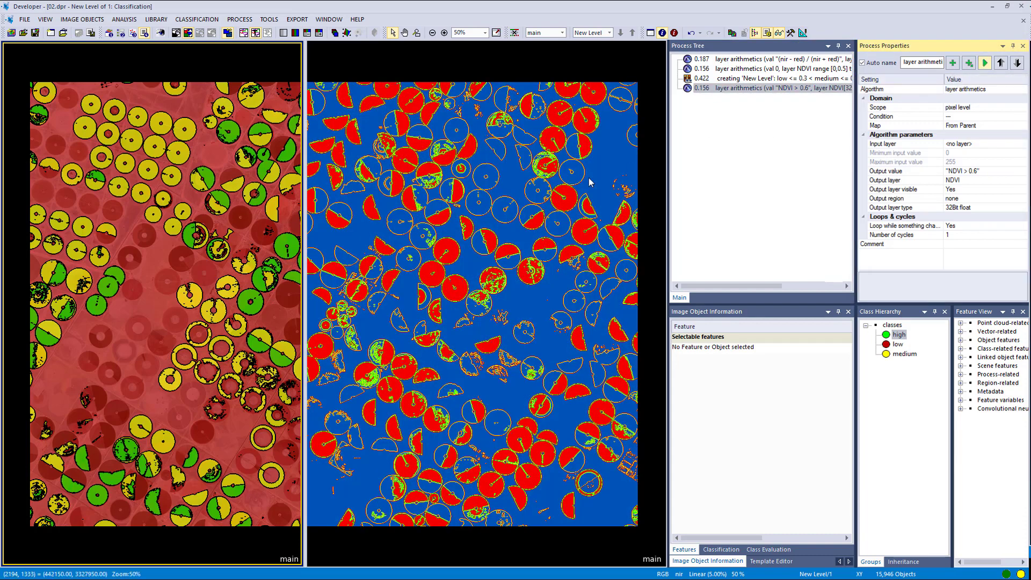
Switch both image views from classification to layer display and hide the object outlines in the NDVI view
click(176, 33)
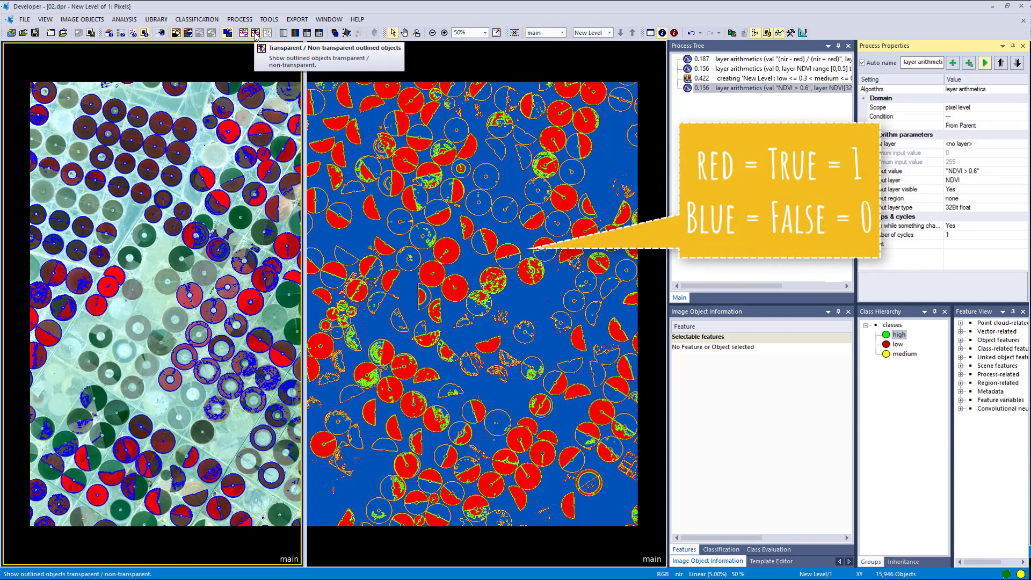
click(311, 101)
click(177, 33)
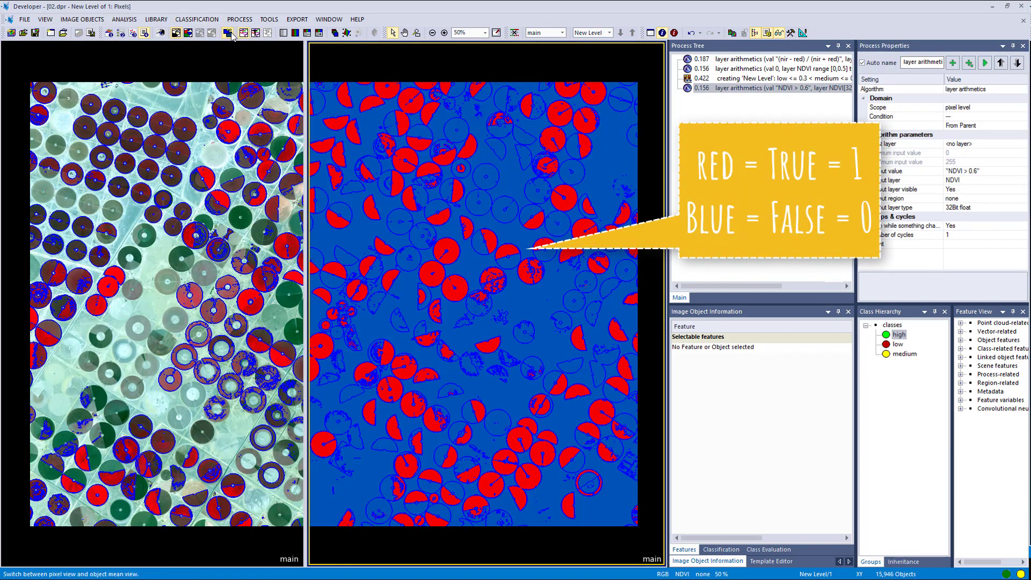
click(244, 34)
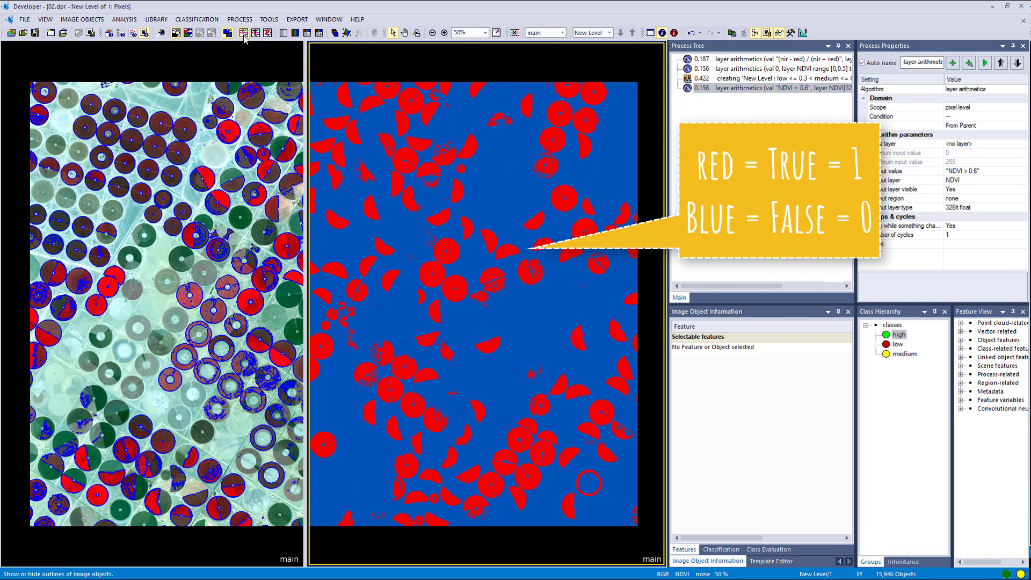